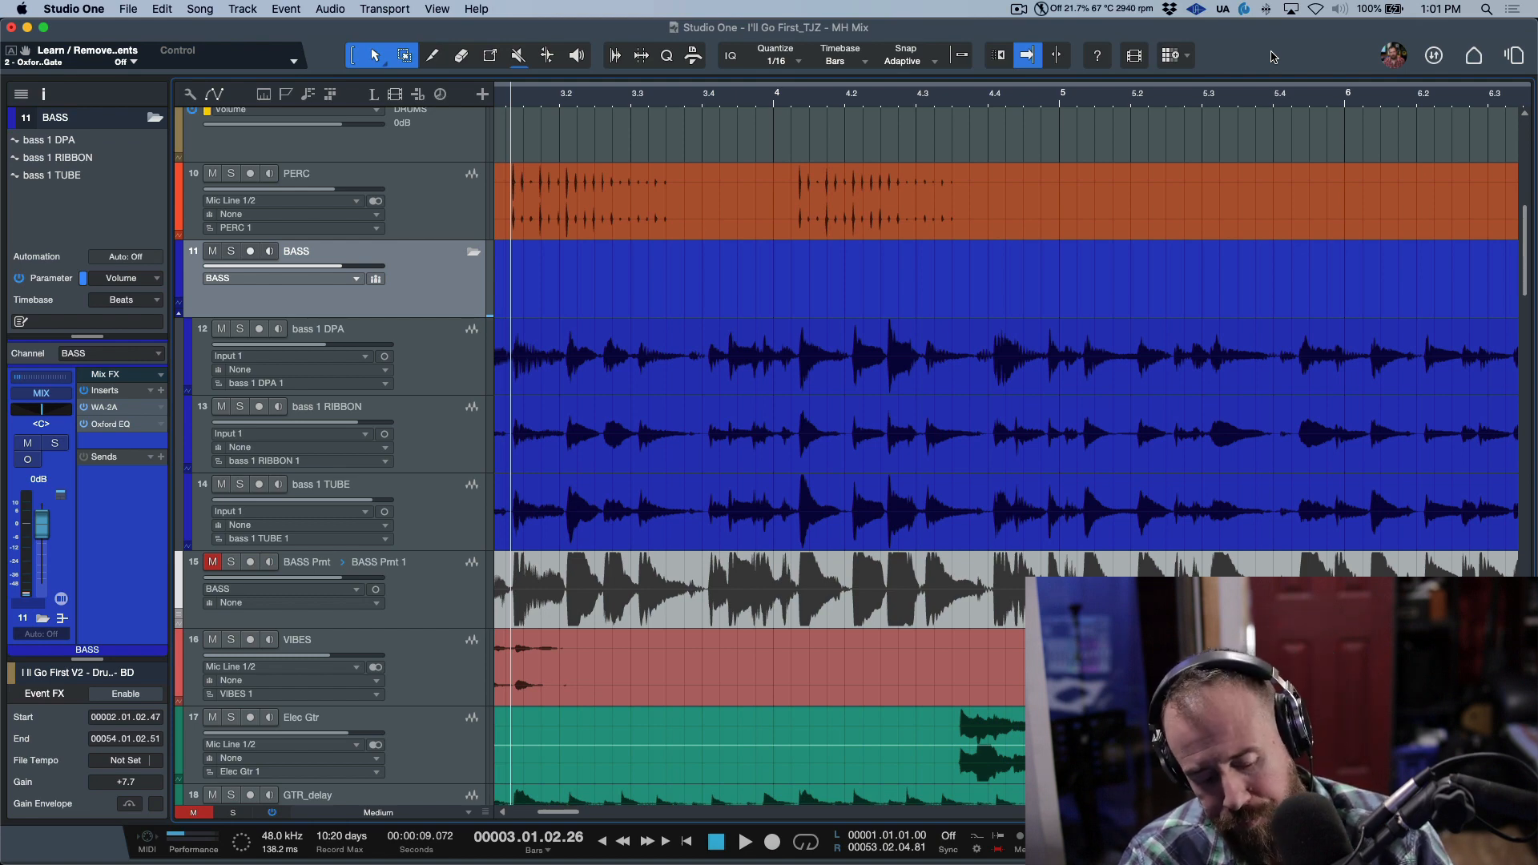
# Show the mixer, solo the DRUMS bus and audition the soloed drums
pyautogui.press('F3')
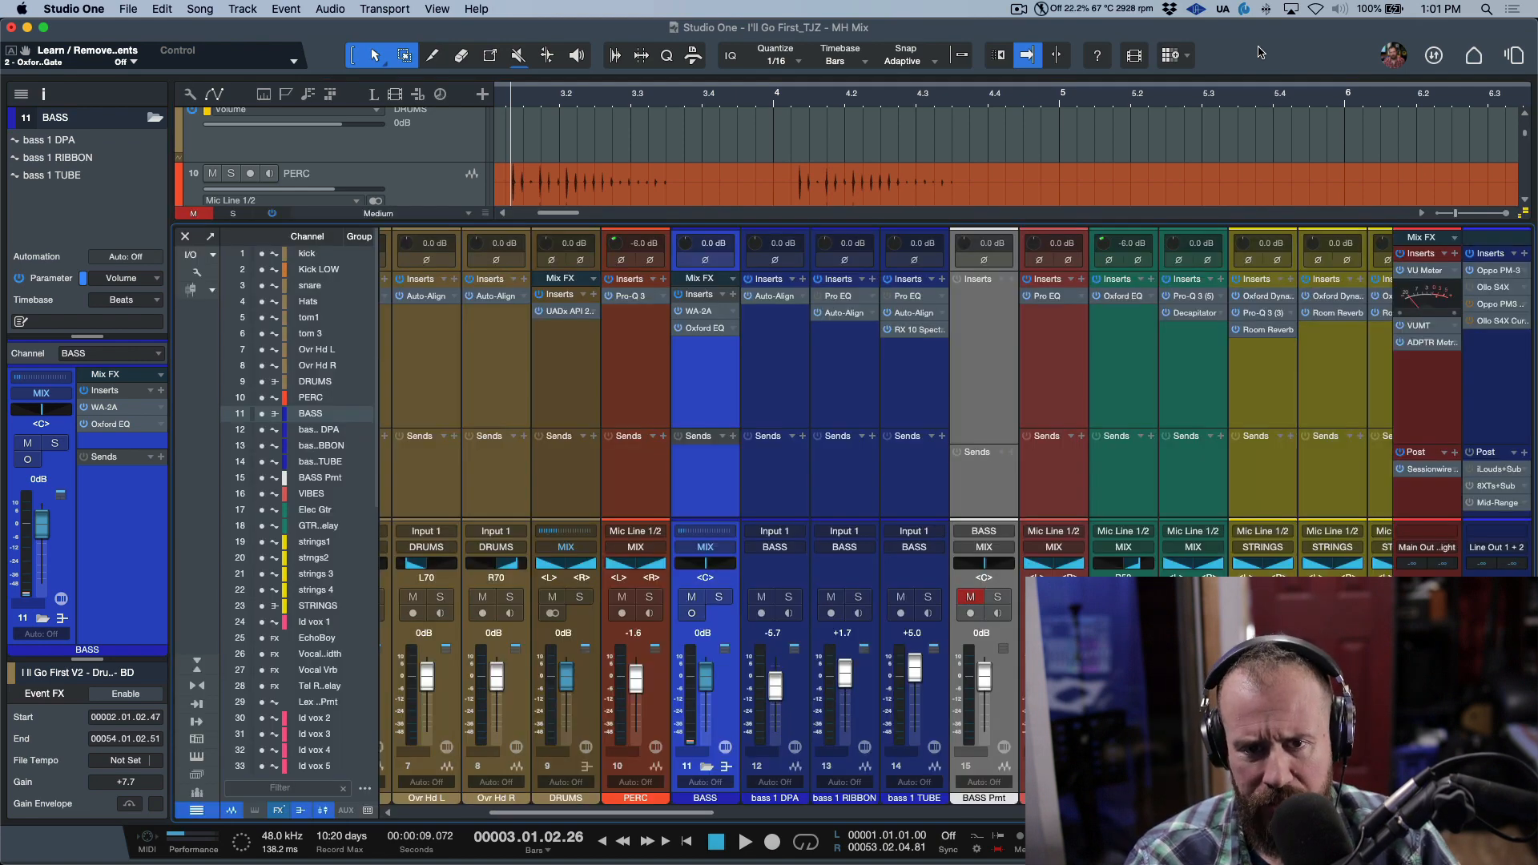
pyautogui.hscroll(-5, 724, 476)
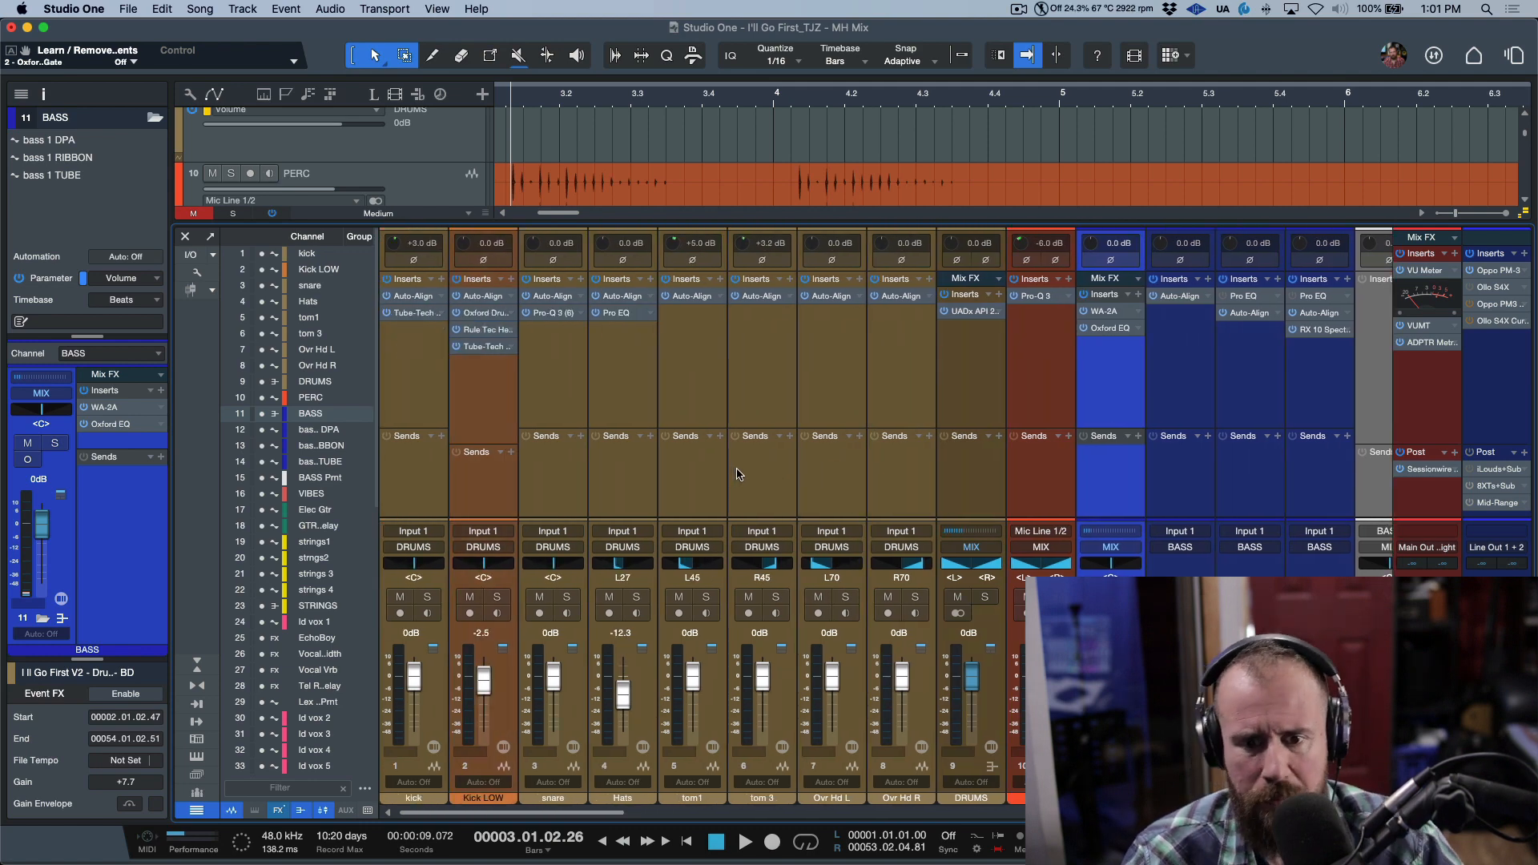
pyautogui.hscroll(1, 761, 463)
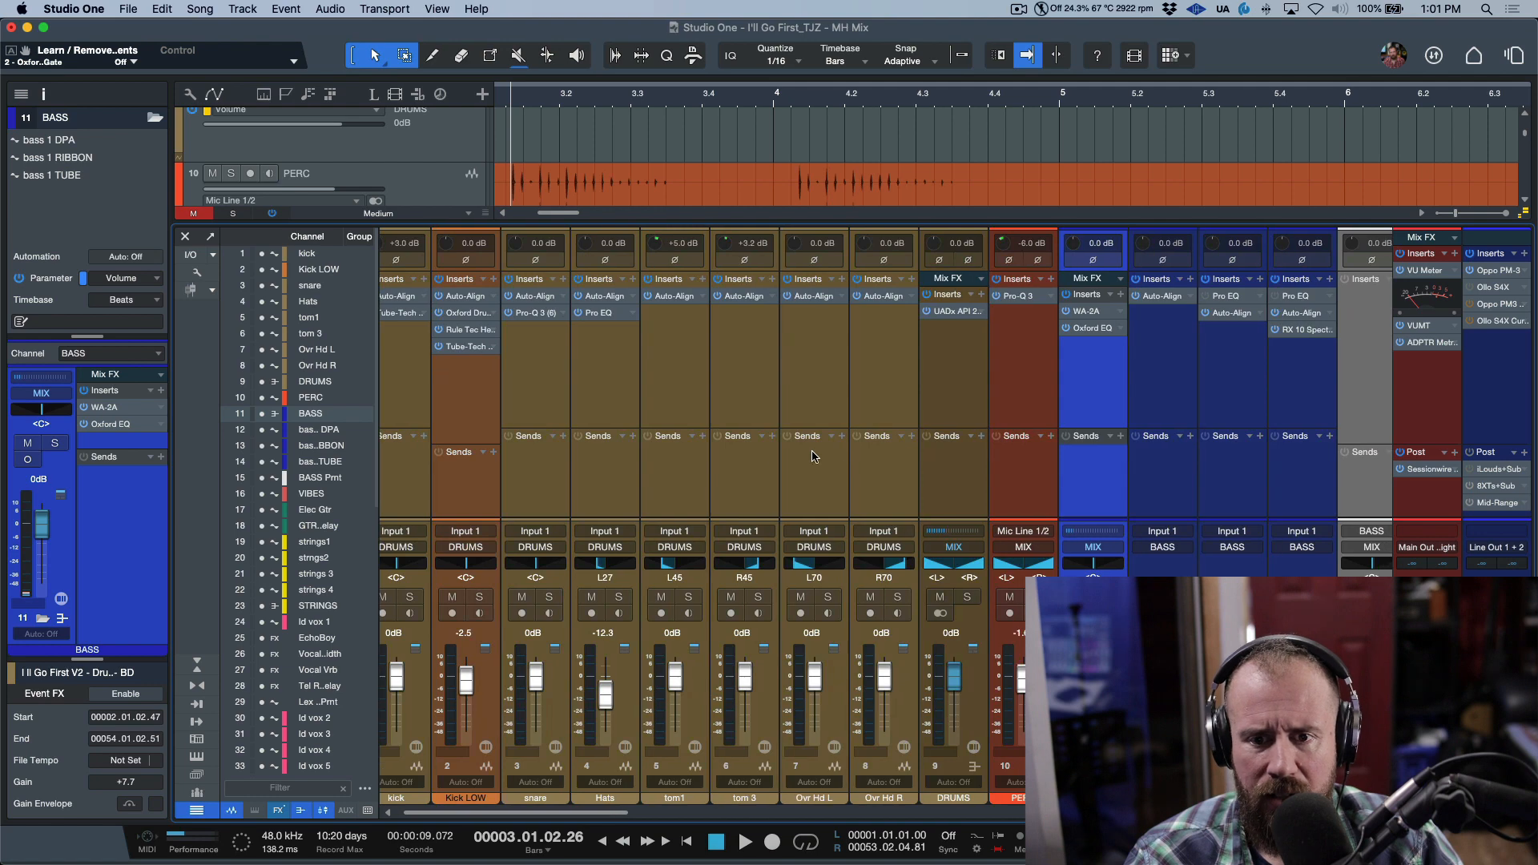
pyautogui.hscroll(-1, 815, 457)
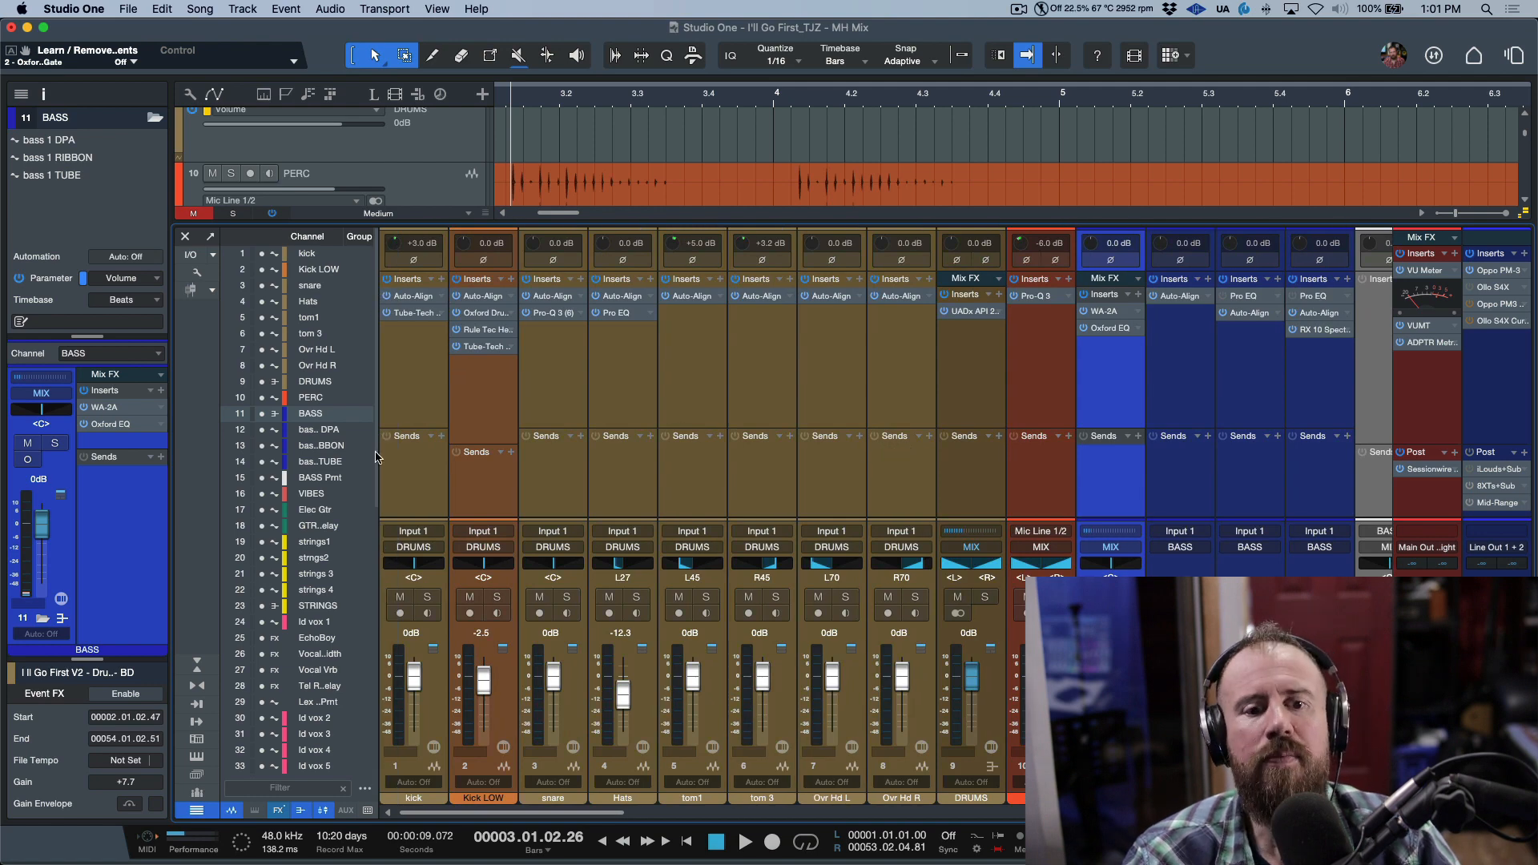
pyautogui.click(985, 597)
pyautogui.press('space')
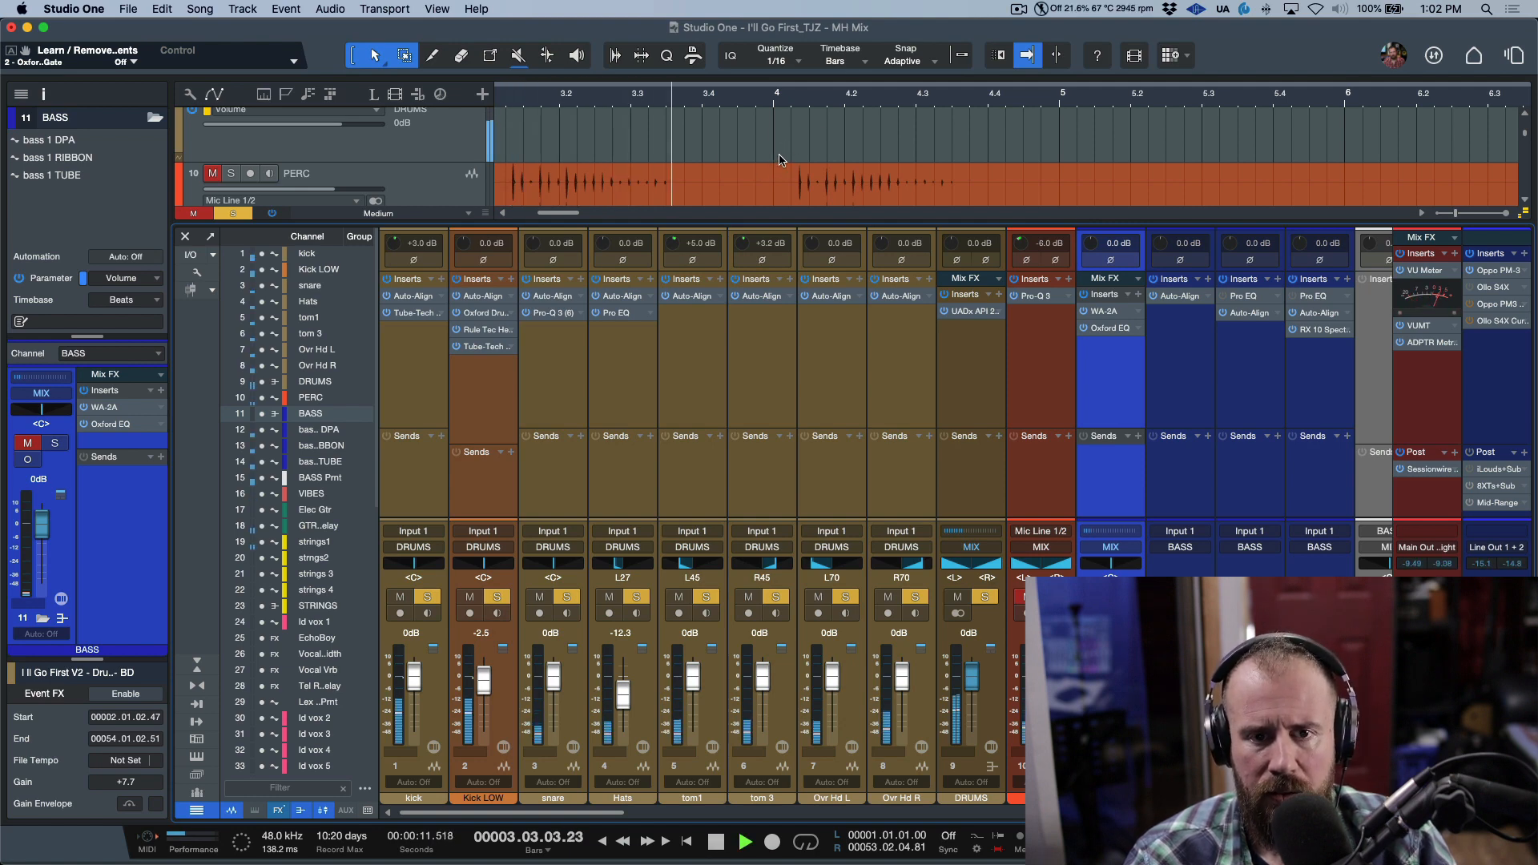
pyautogui.scroll(10, 807, 144)
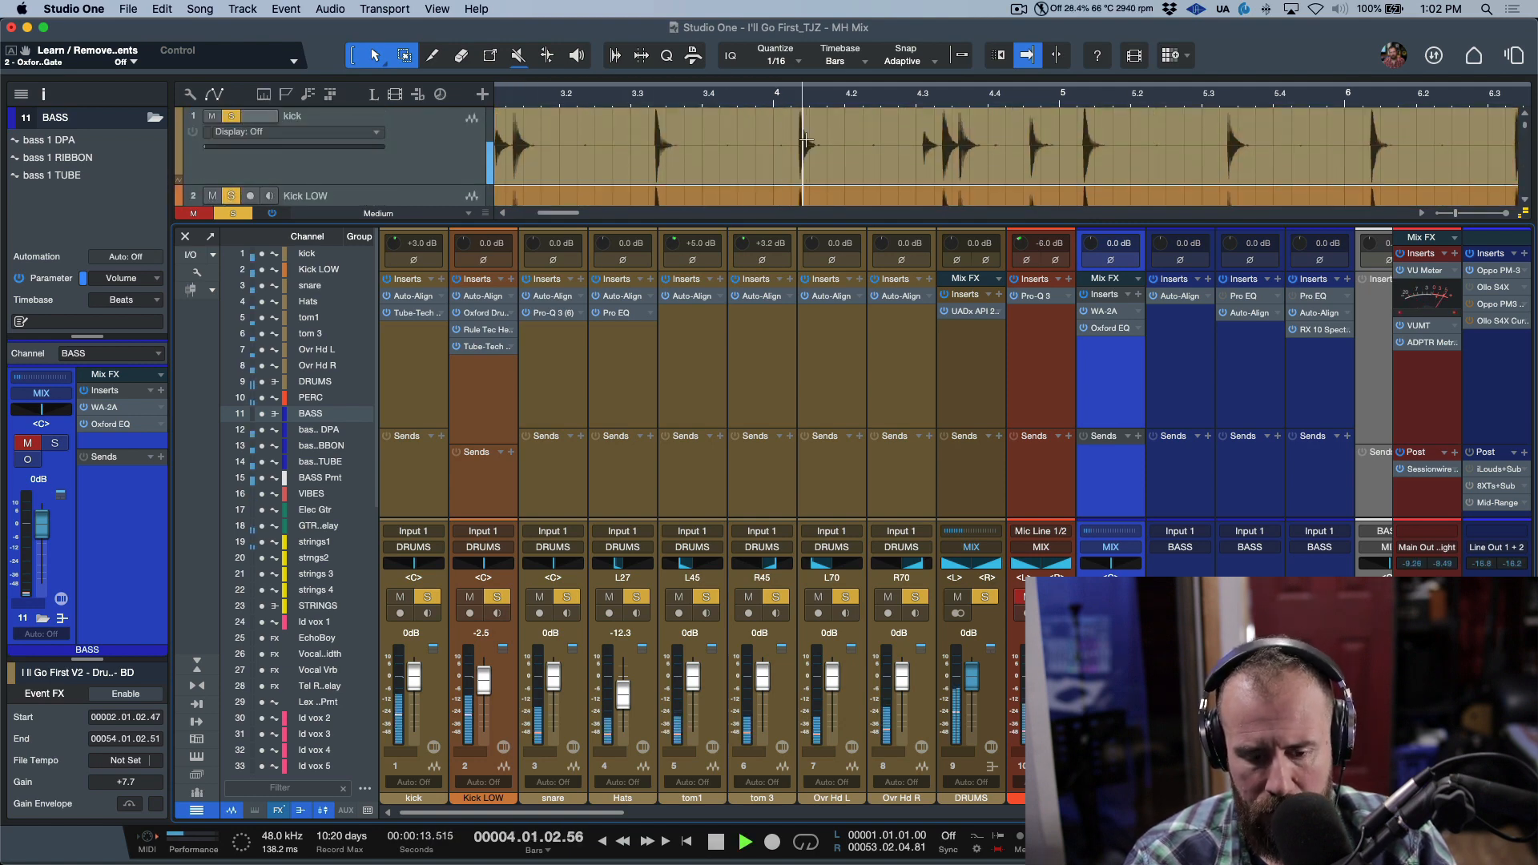
pyautogui.press('space')
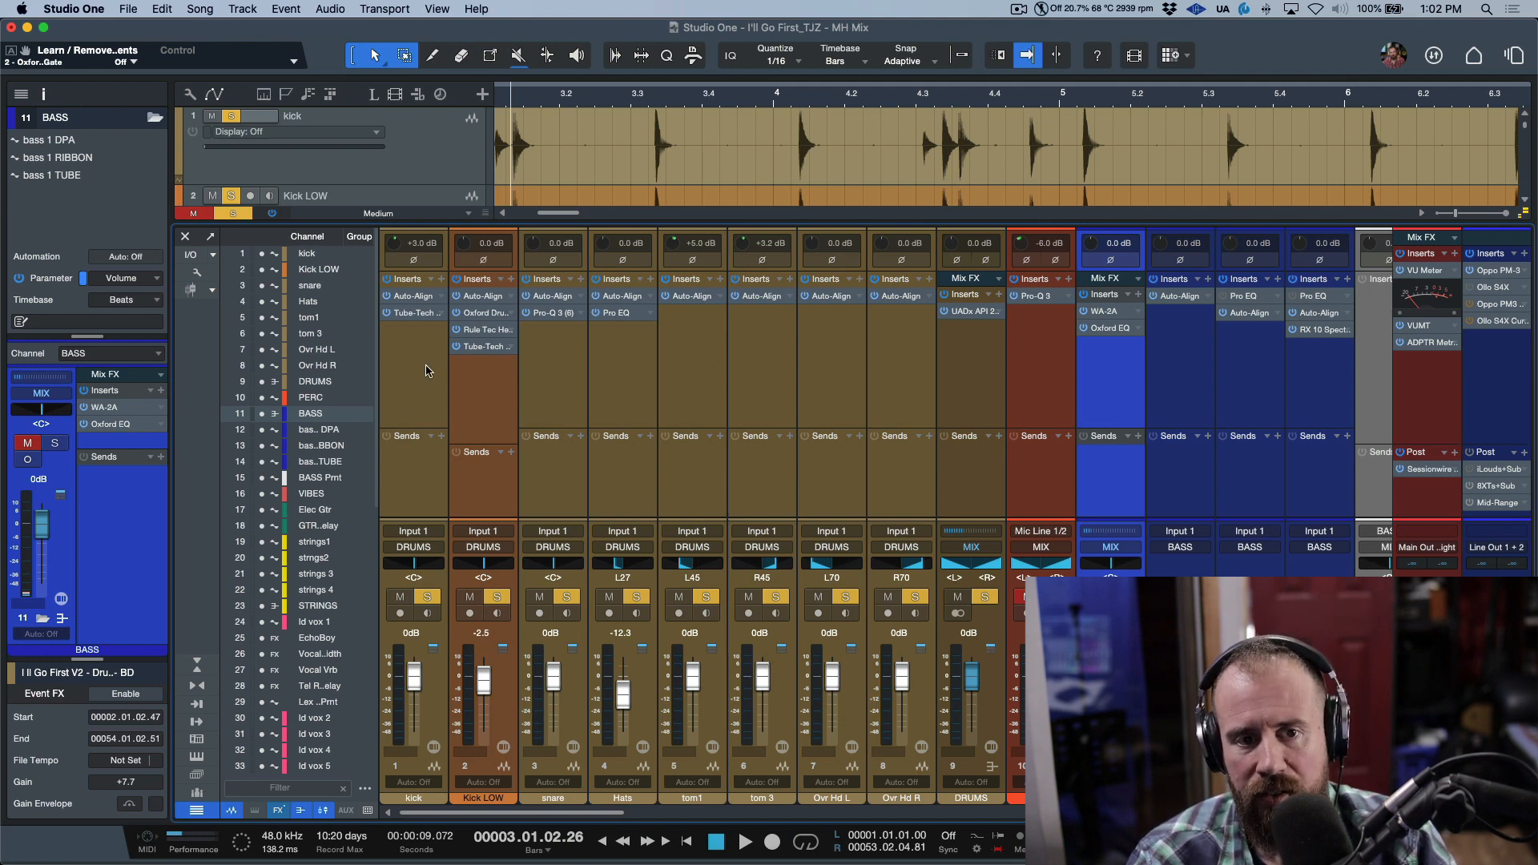
# Examine the Auto-Align plug-in settings on the kick channel and close the plug-in window
pyautogui.doubleClick(415, 297)
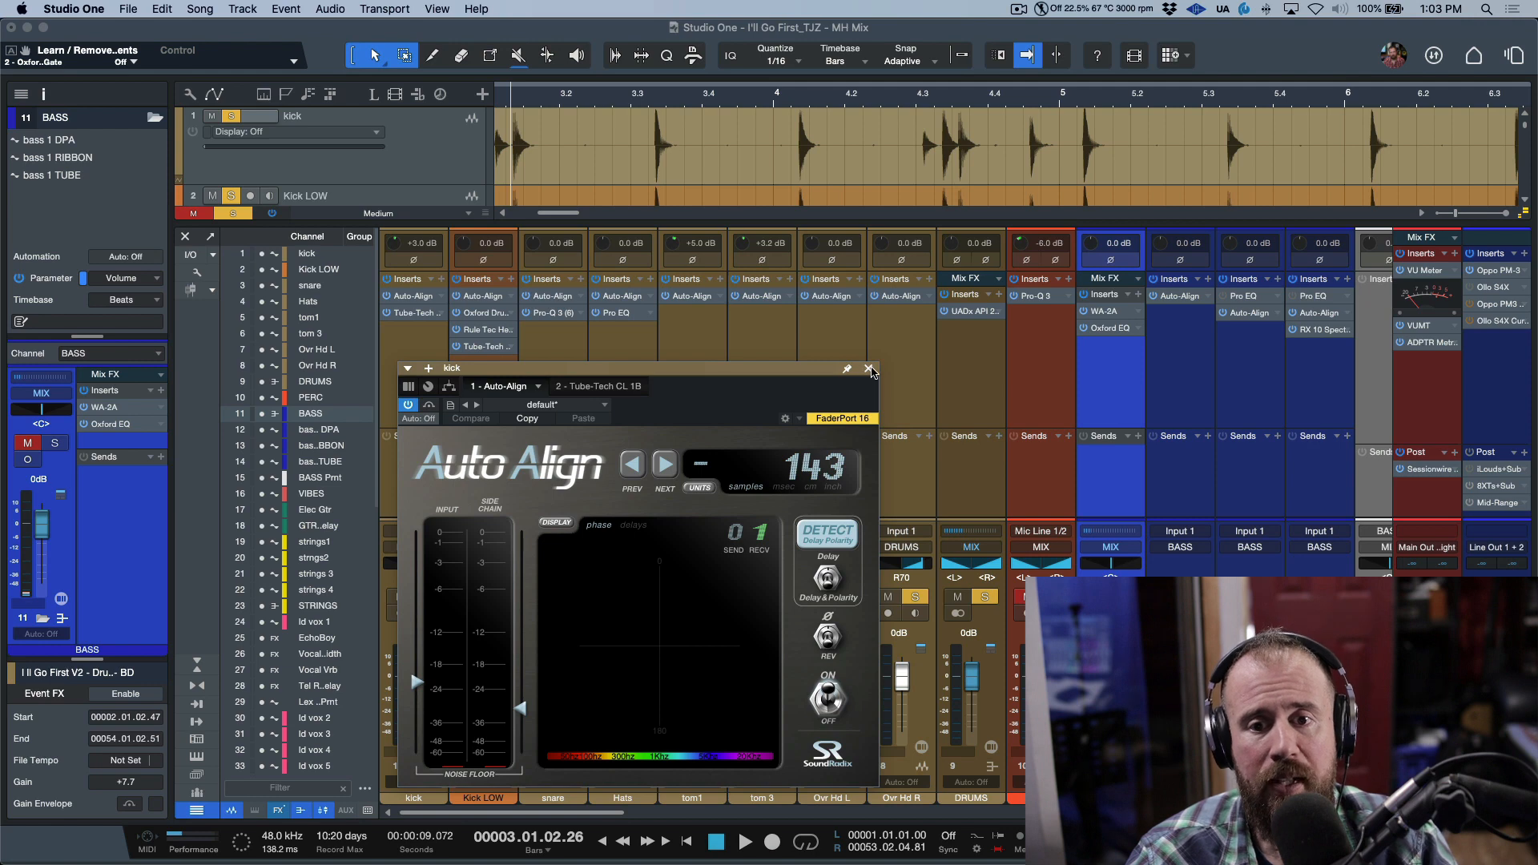
pyautogui.click(867, 370)
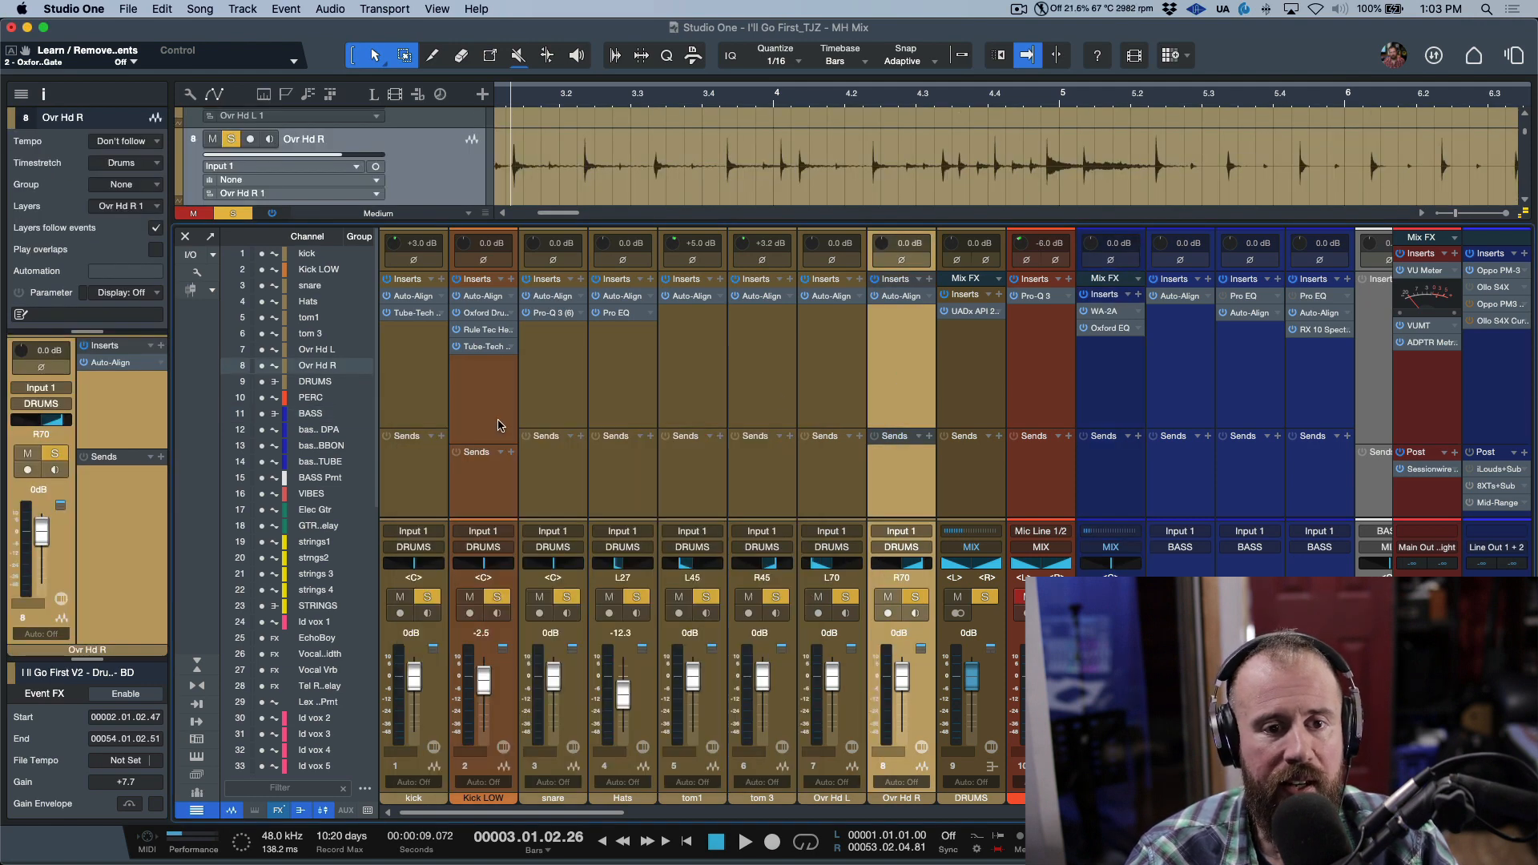
# Select the drum channels from kick through Ovr Hd R and audition the soloed drums twice while checking their tracks and inserts
pyautogui.click(442, 418)
pyautogui.press('space')
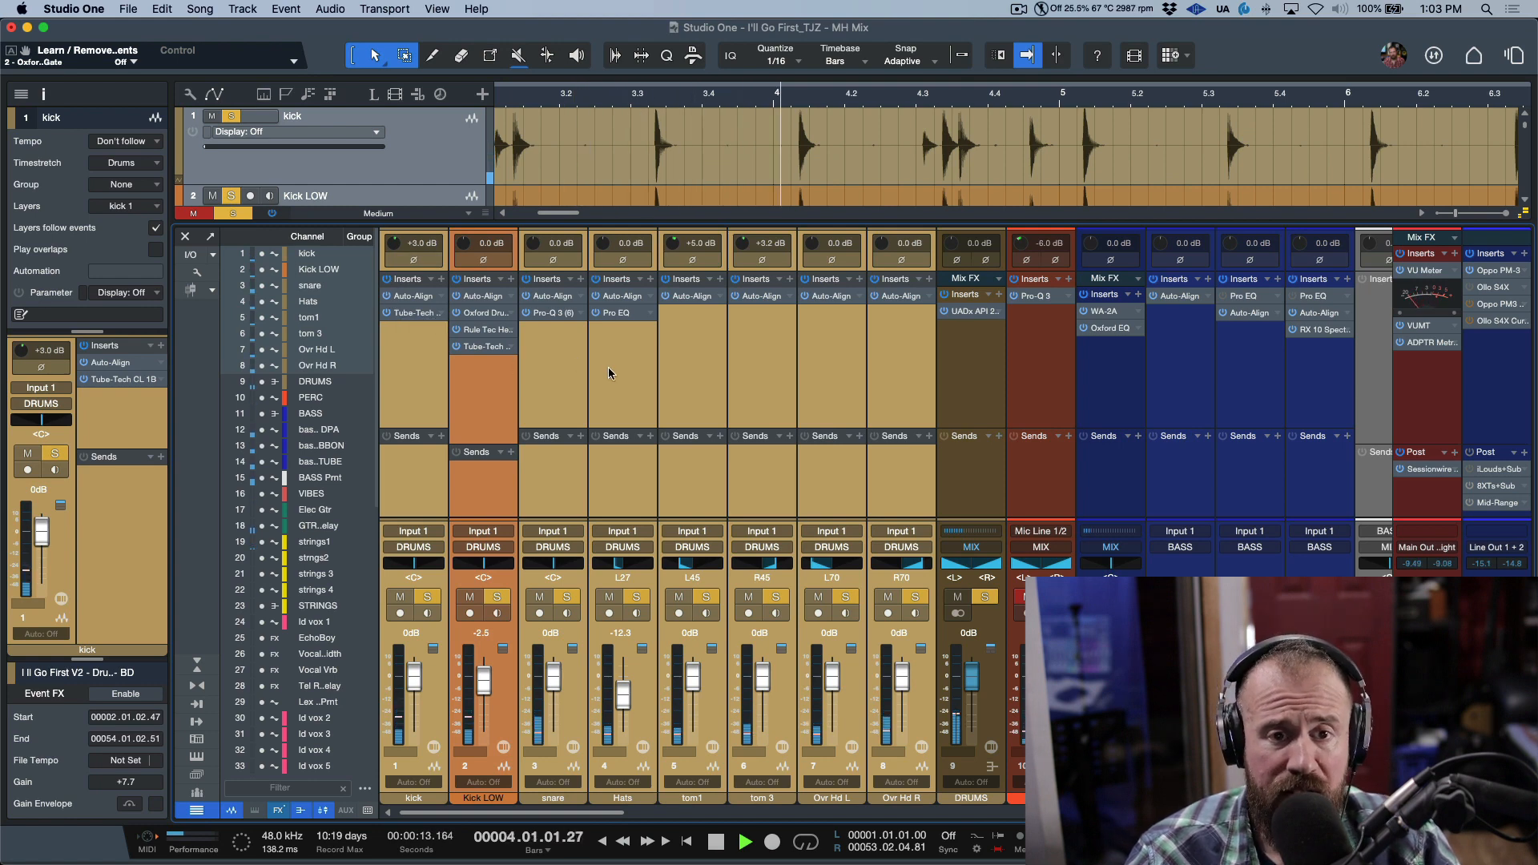
pyautogui.press('F3')
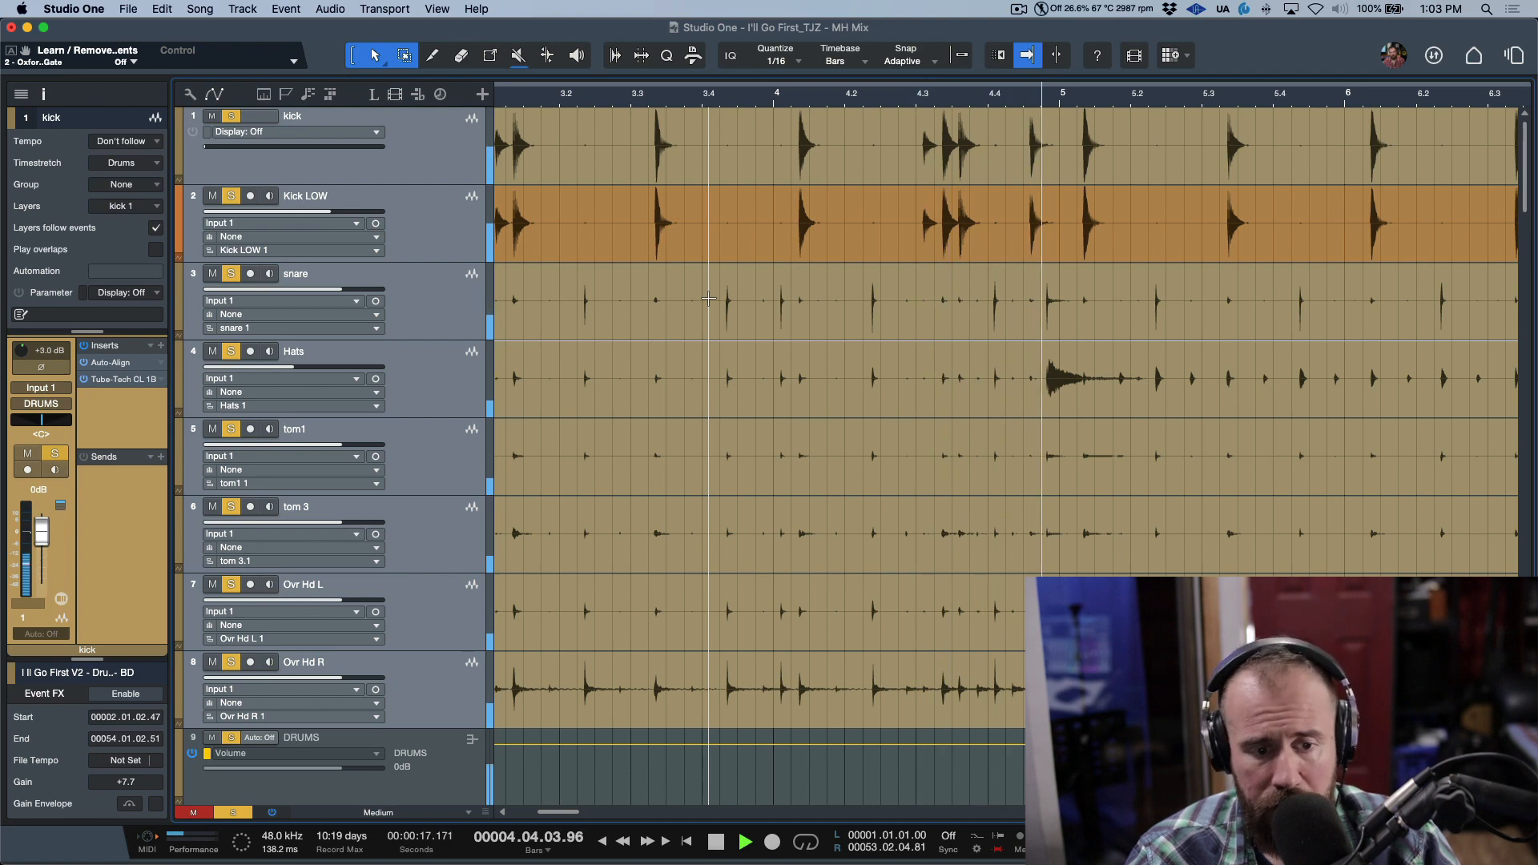
pyautogui.press('F3')
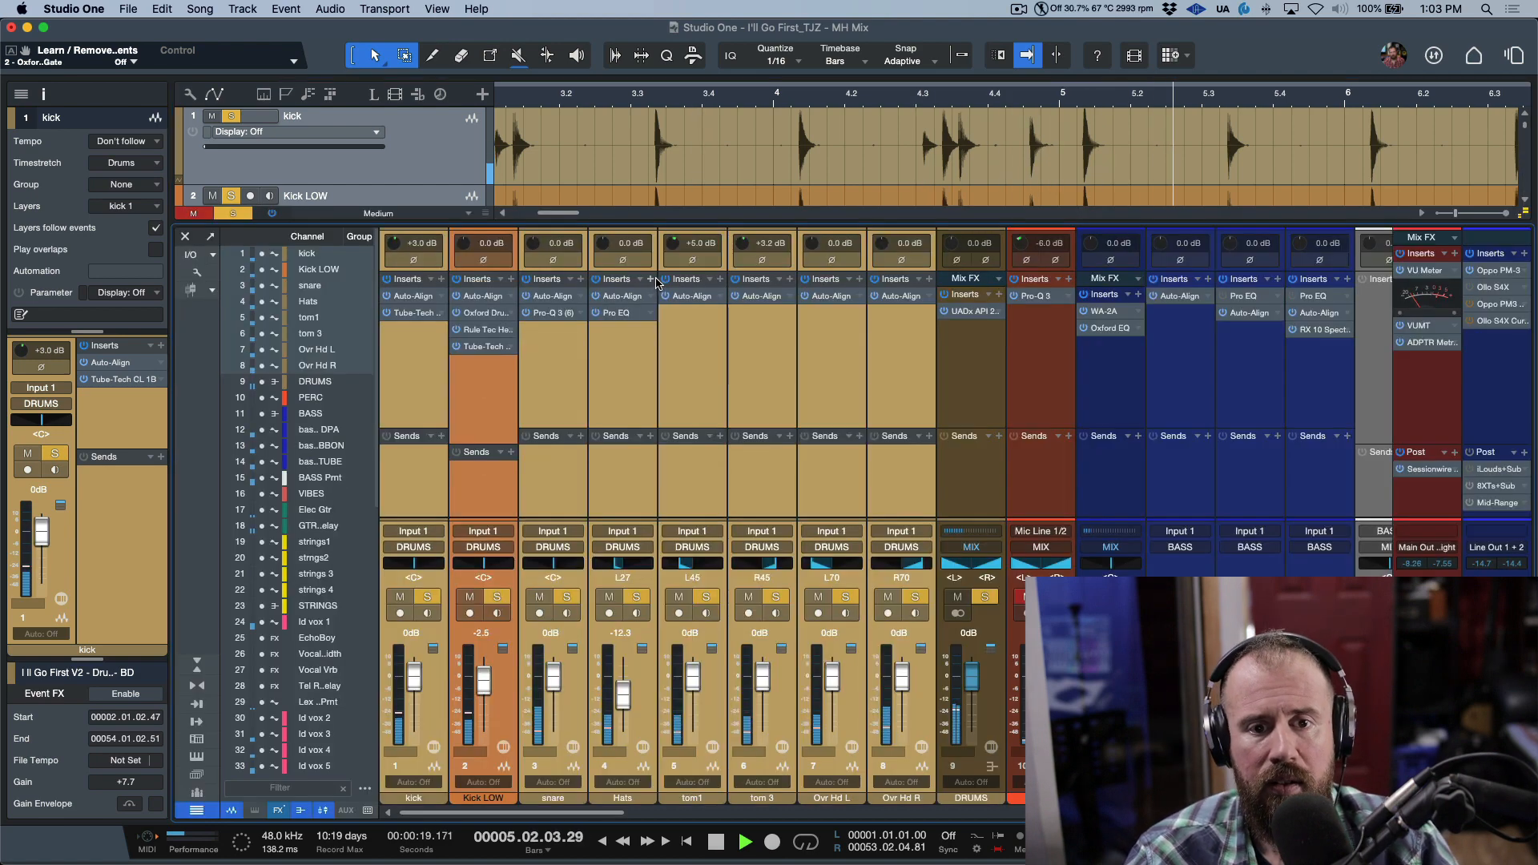
pyautogui.press('space')
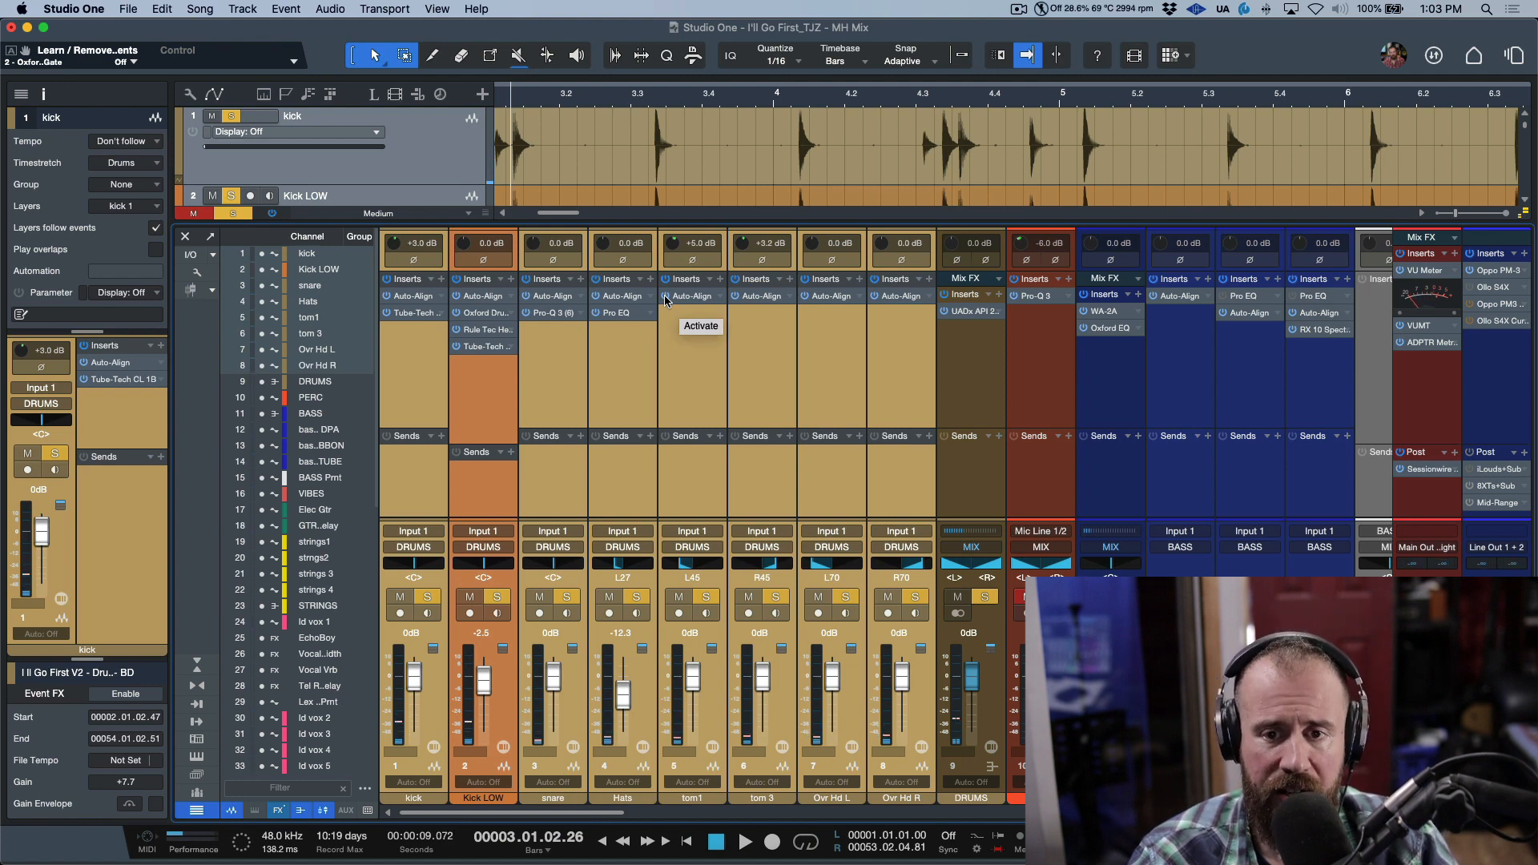
pyautogui.press('space')
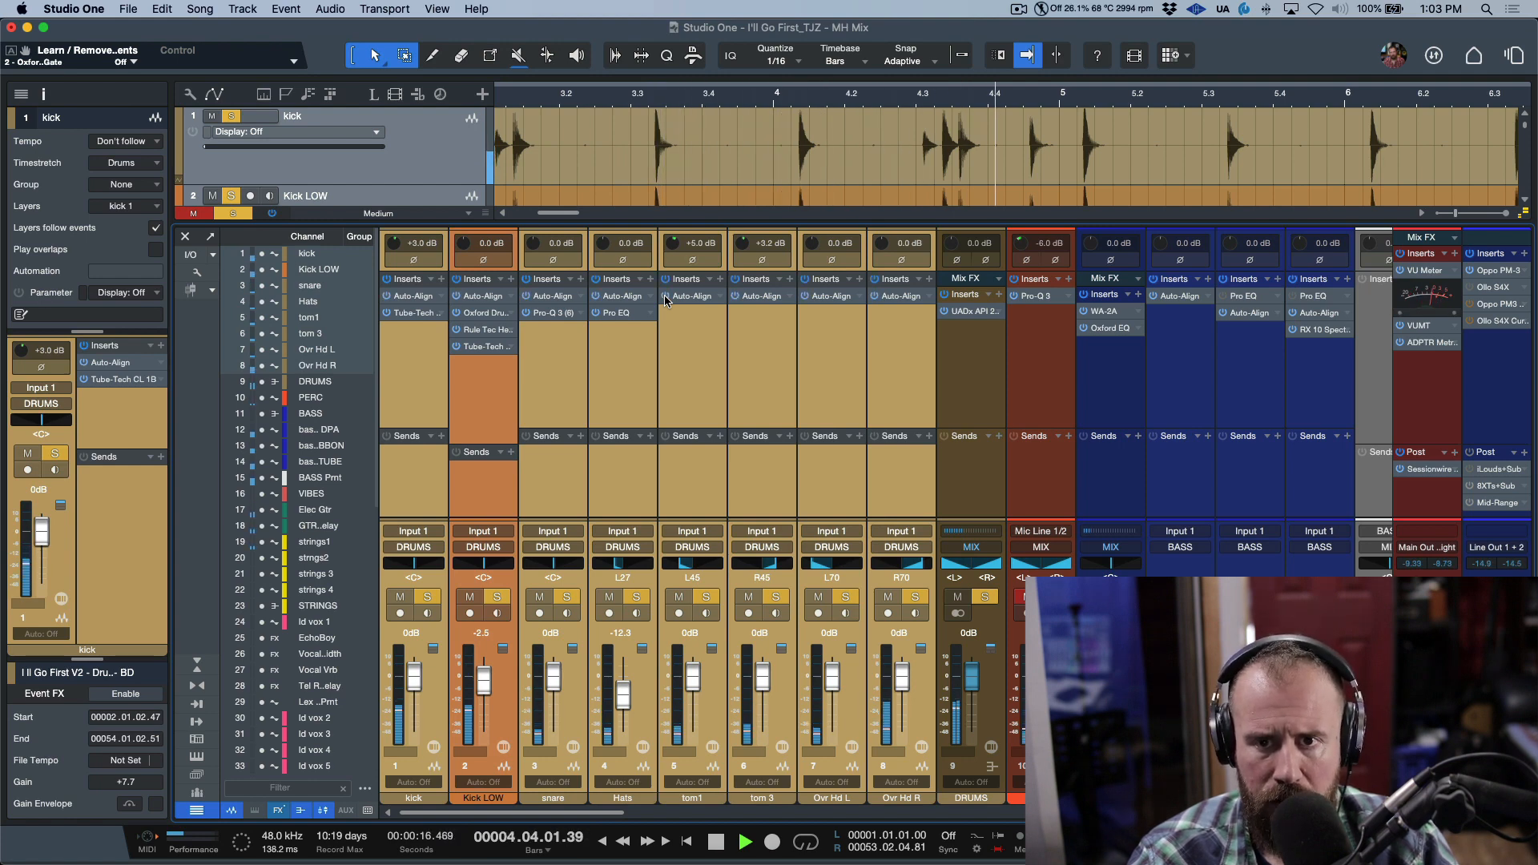
pyautogui.press('space')
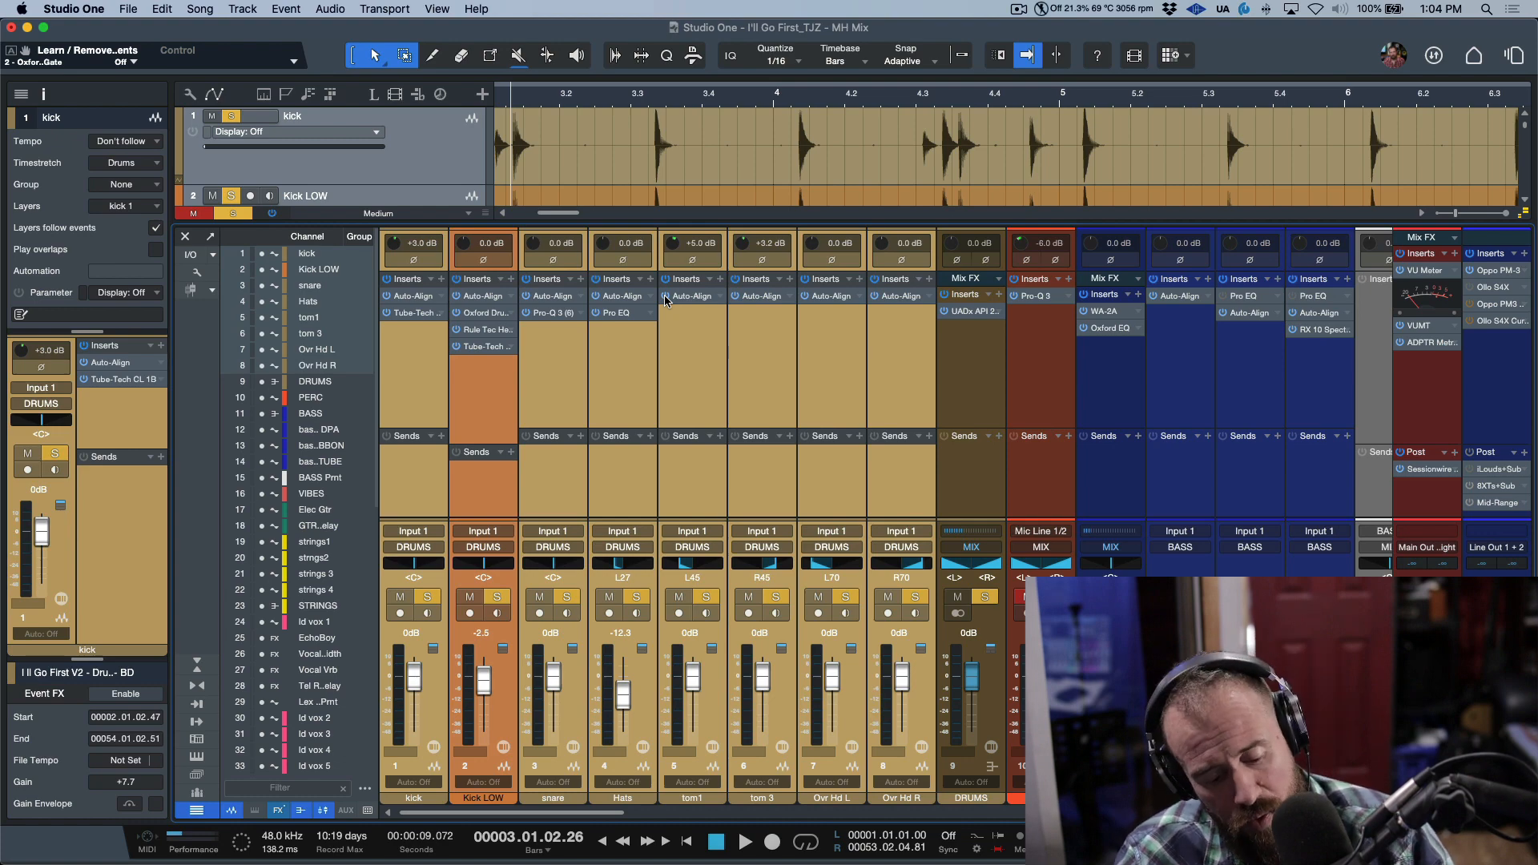
# Zoom in closely on a kick hit in bar 4 of the arrangement to compare waveform timing across the drum tracks
pyautogui.press('F3')
pyautogui.moveTo(954, 86); pyautogui.dragTo(674, 96)
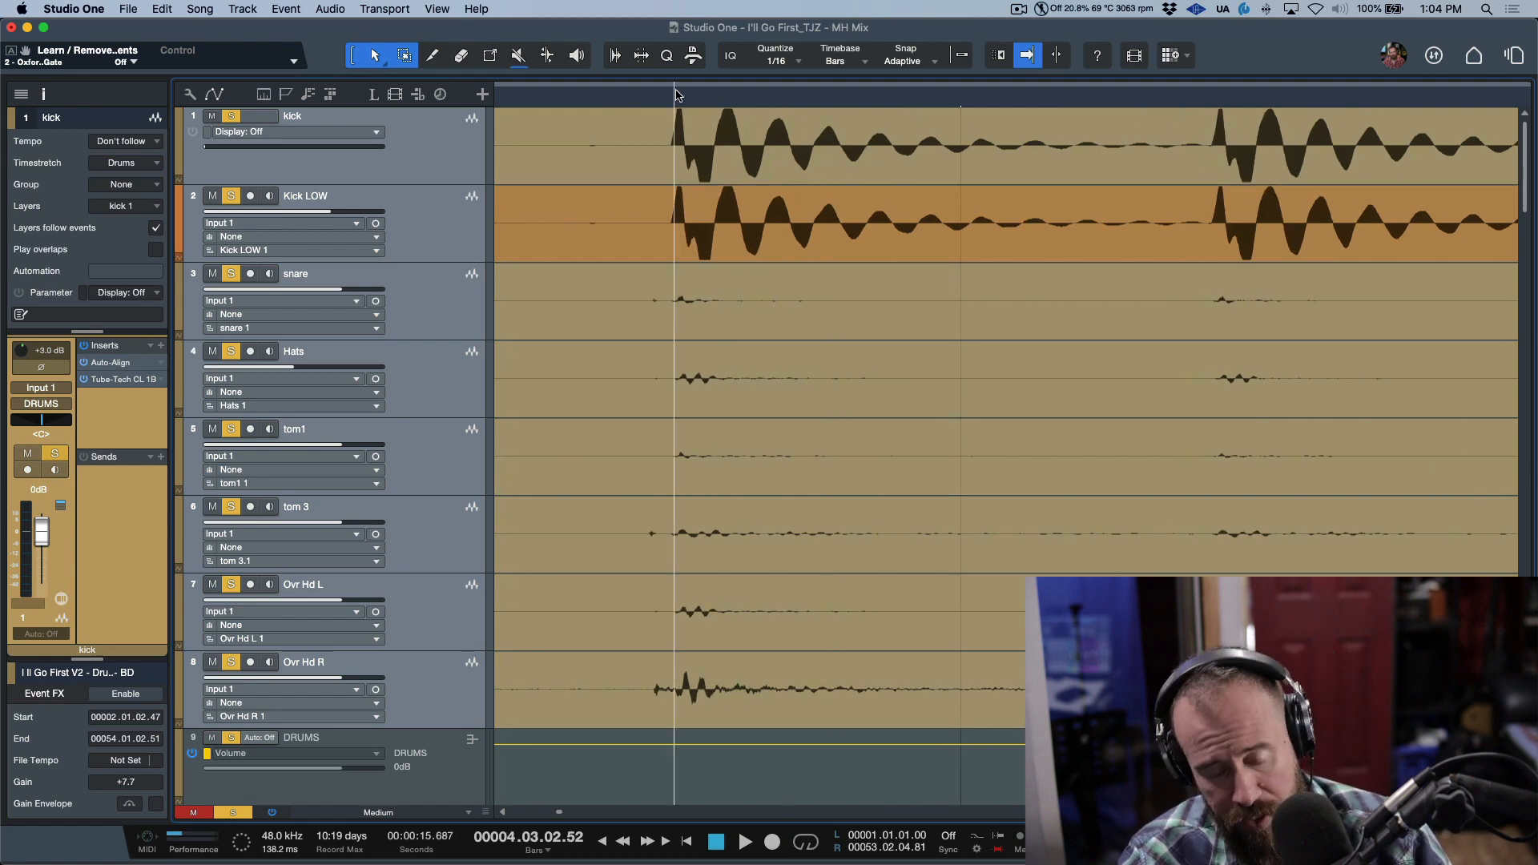
pyautogui.press('e')
pyautogui.press('e')
pyautogui.press('e')
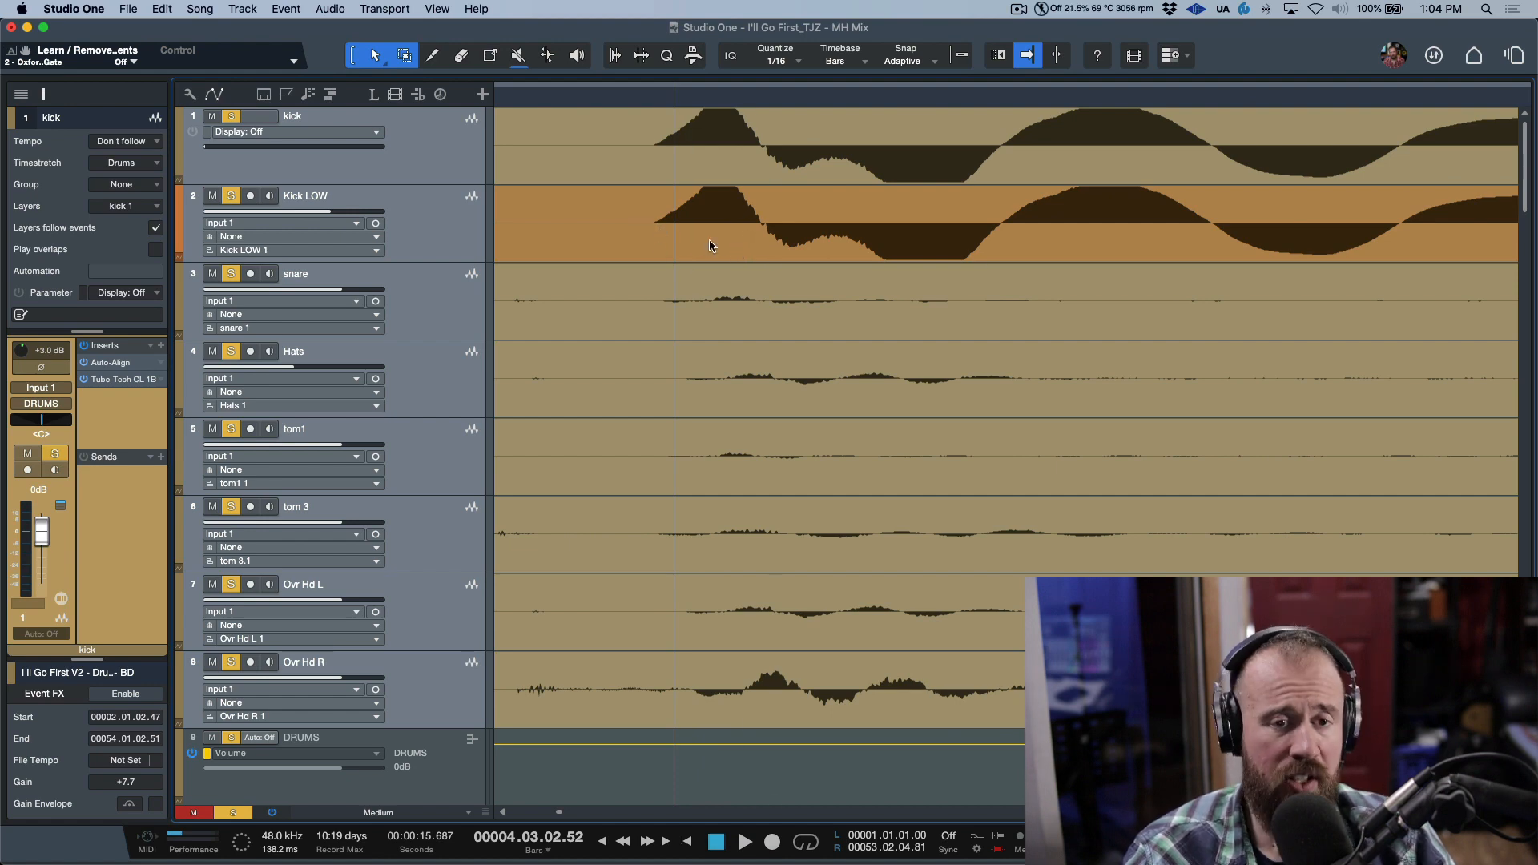
pyautogui.scroll(-1, 709, 239)
# Invert the polarity of the Kick LOW channel and switch it back to normal
pyautogui.click(436, 223)
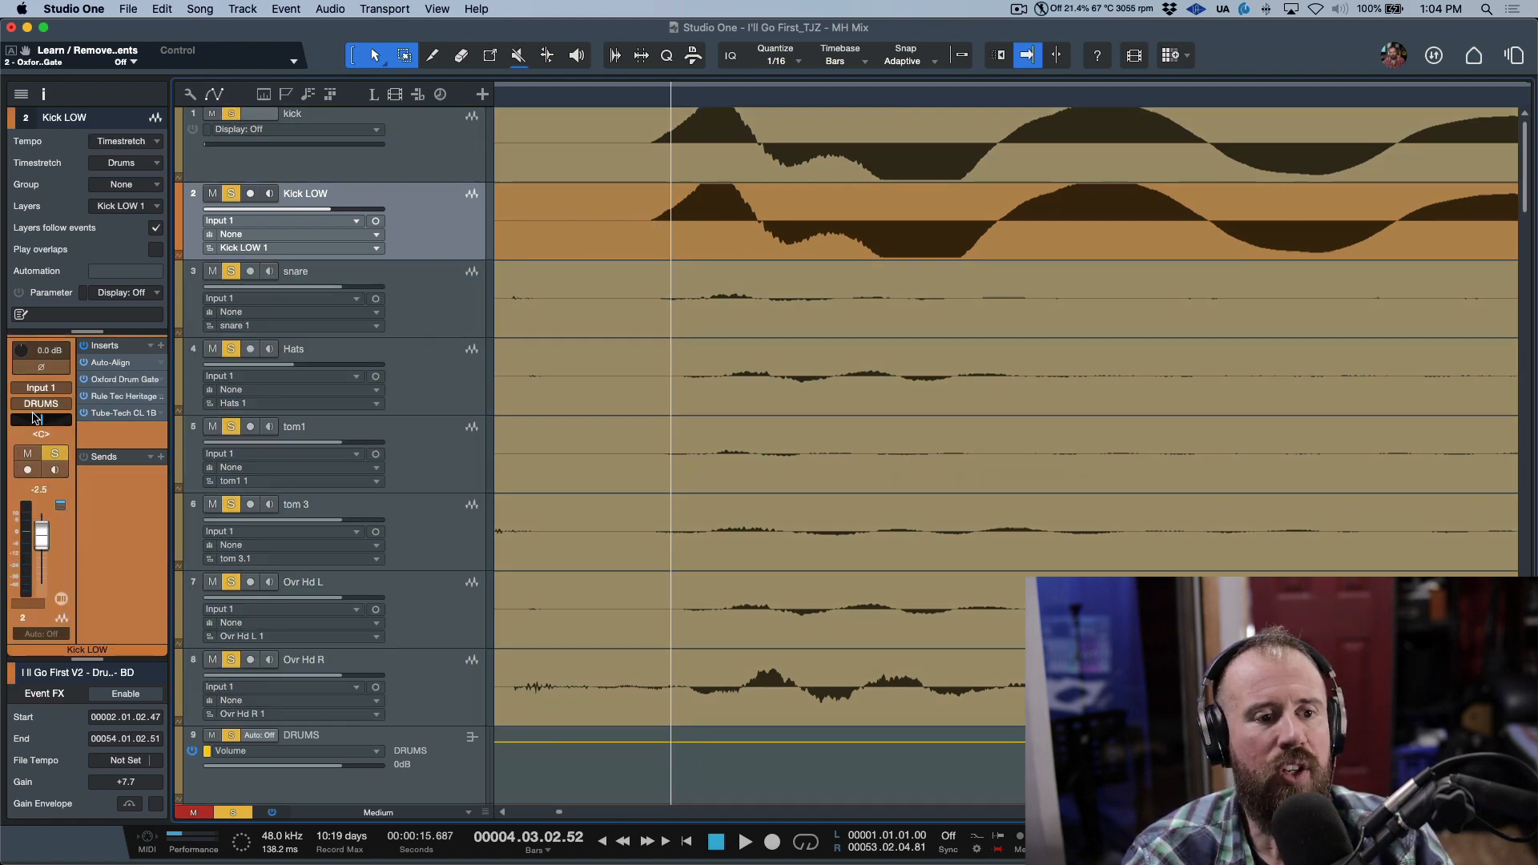
pyautogui.click(53, 370)
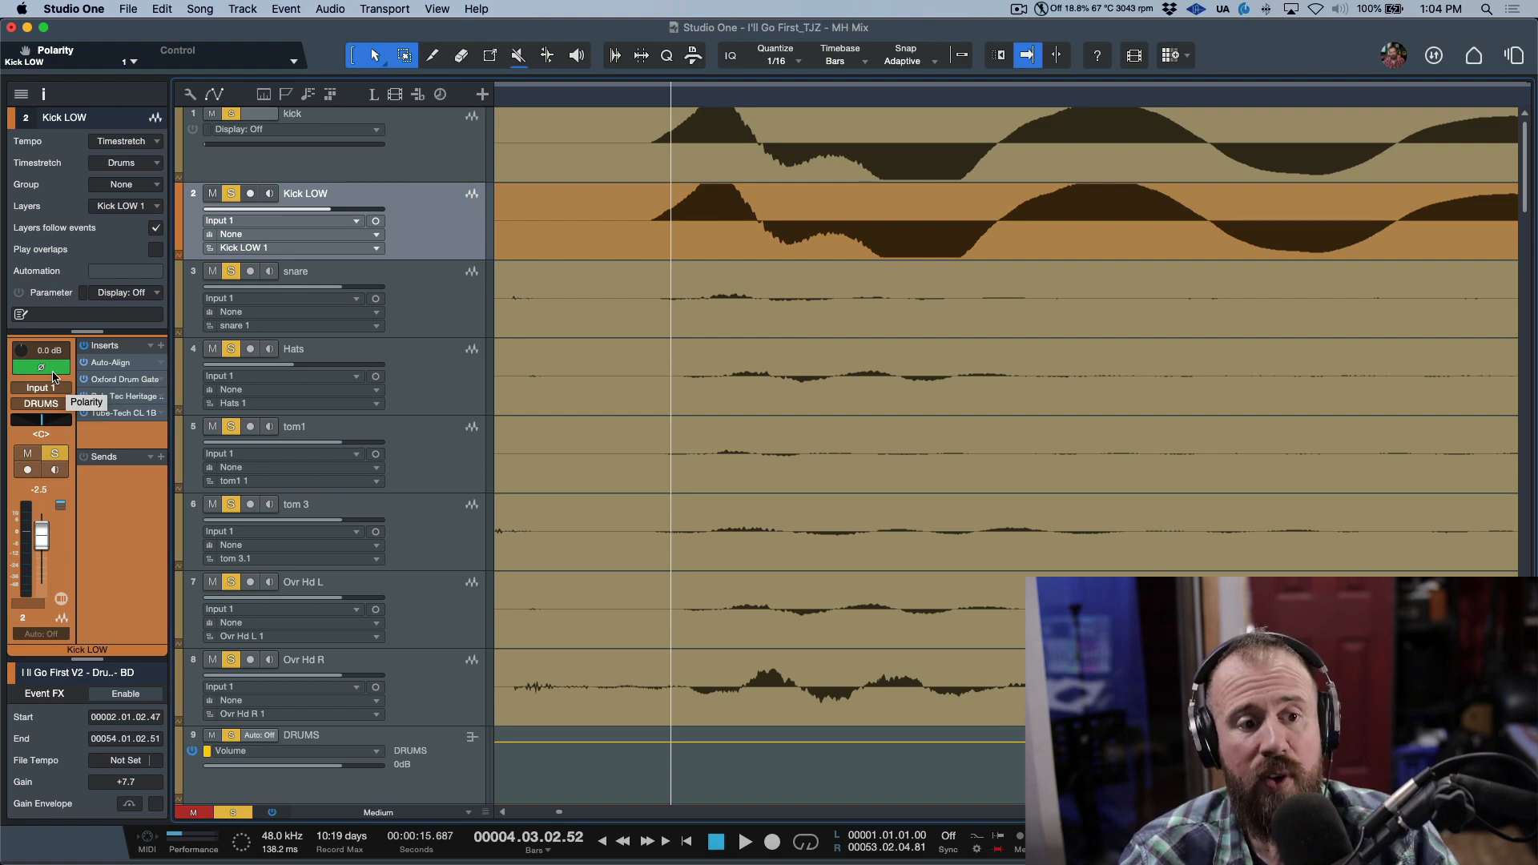
pyautogui.click(52, 372)
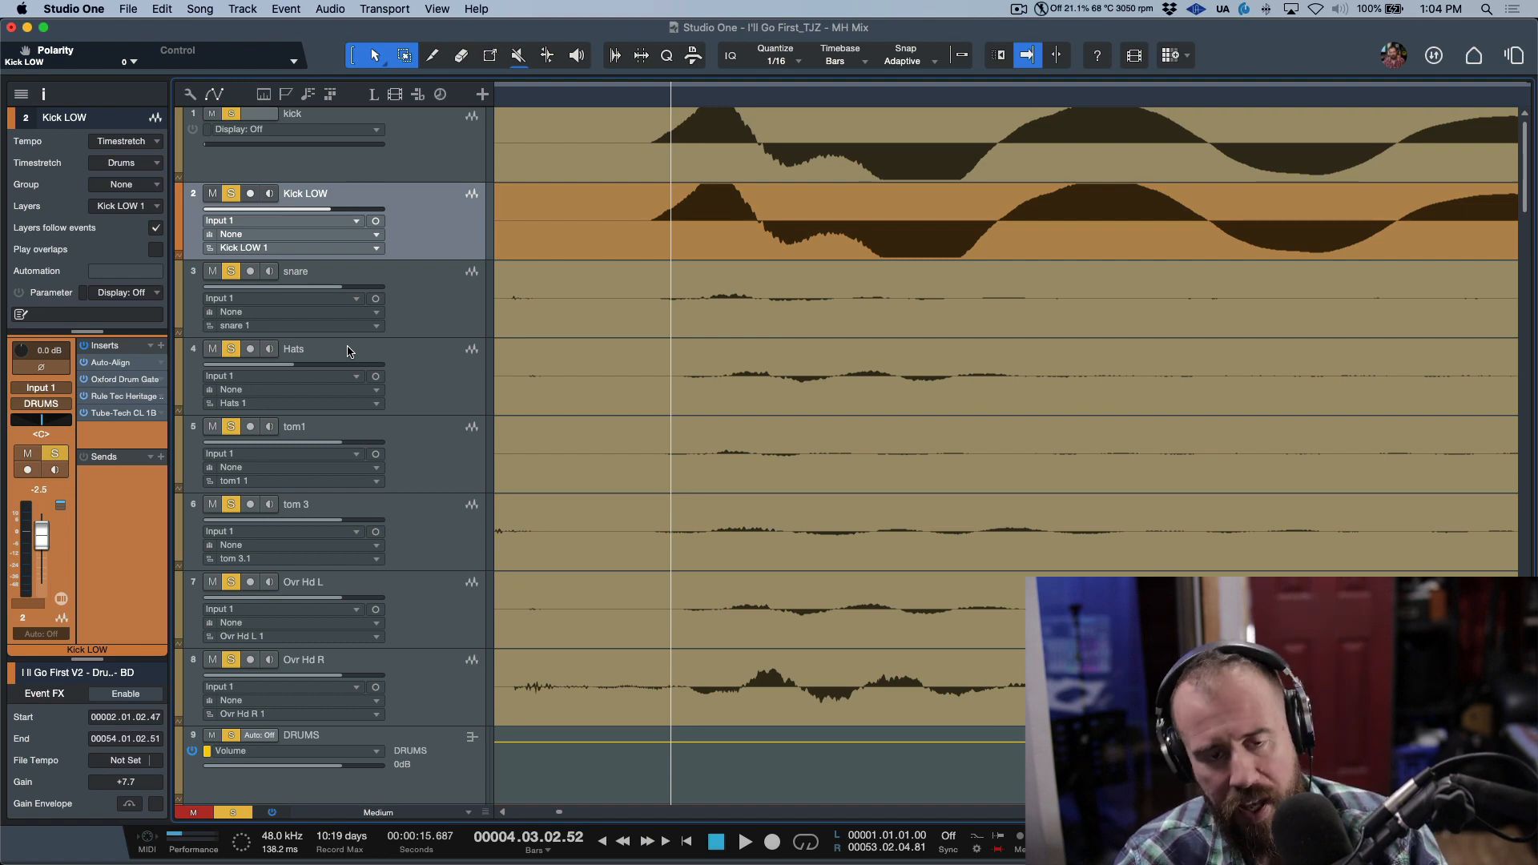
# Review the Auto-Align settings on the snare, Hats, tom1, tom 3, Ovr Hd L and Ovr Hd R channels, closing the plug-in when finished
pyautogui.press('F3')
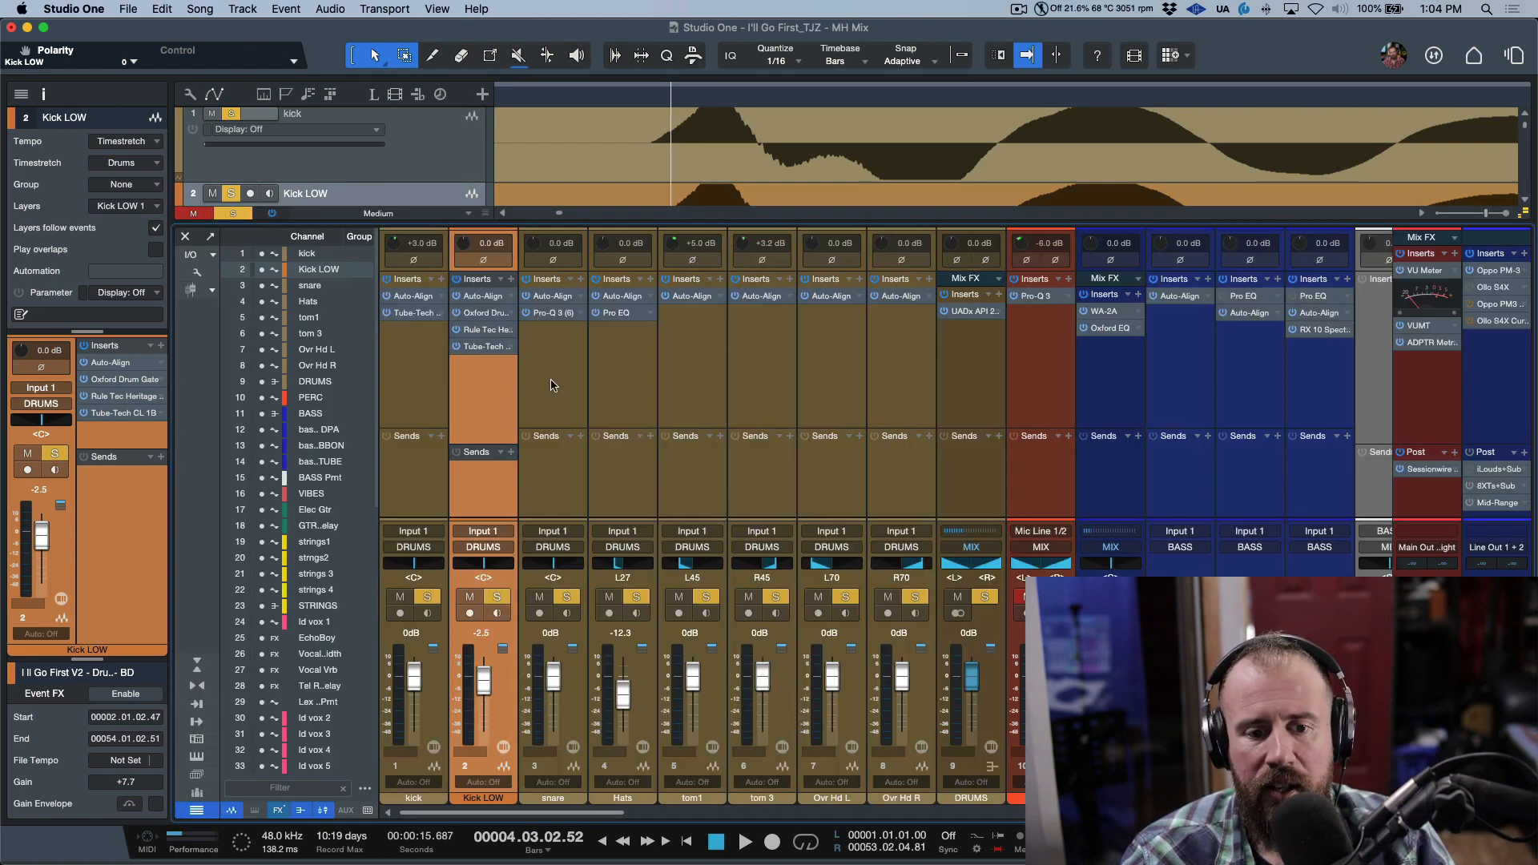
pyautogui.click(559, 302)
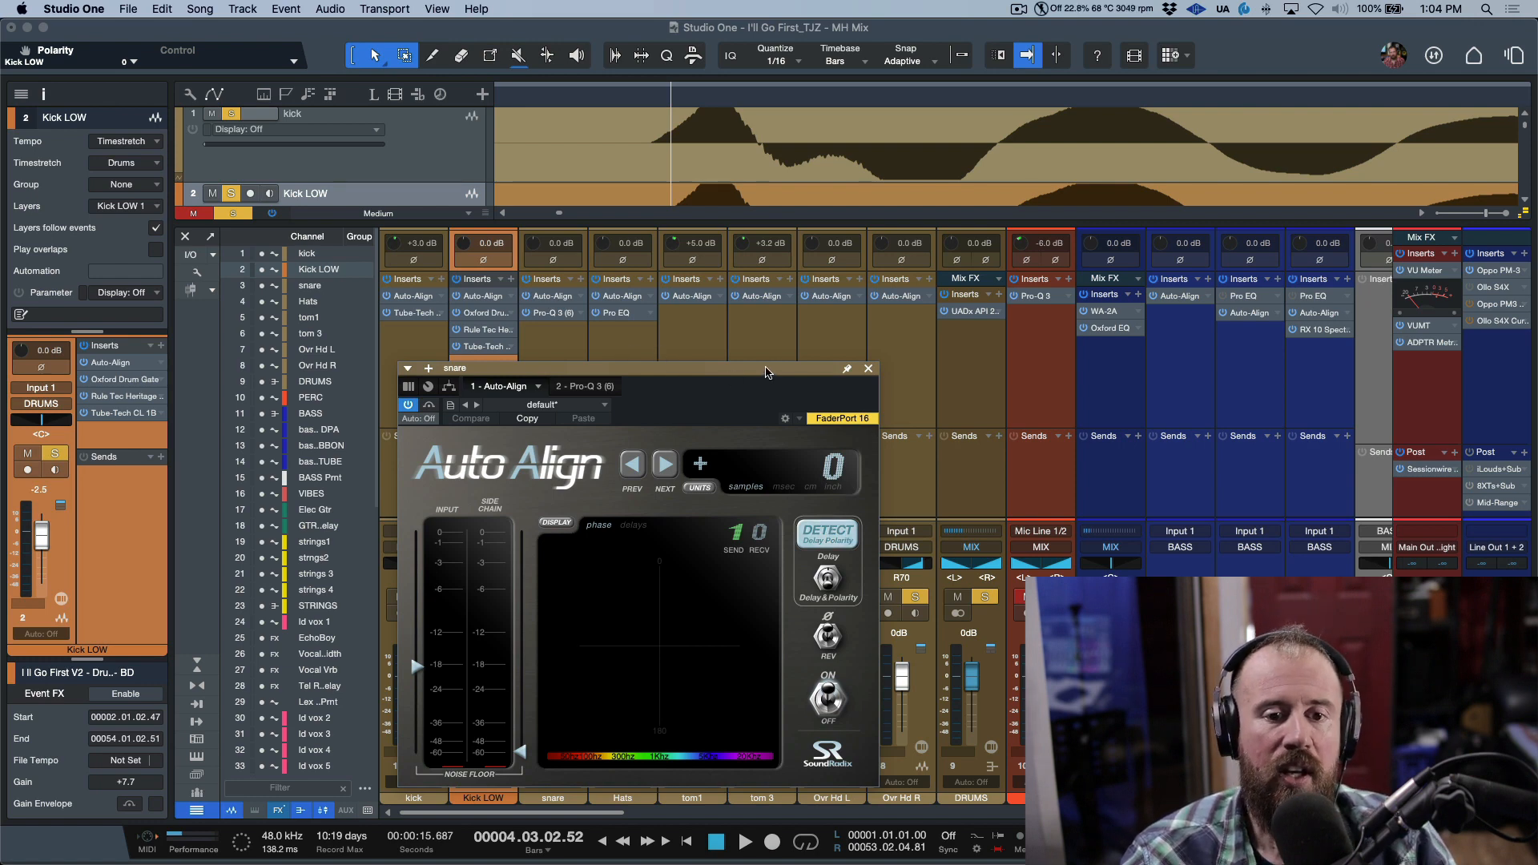
pyautogui.moveTo(763, 370); pyautogui.dragTo(763, 412)
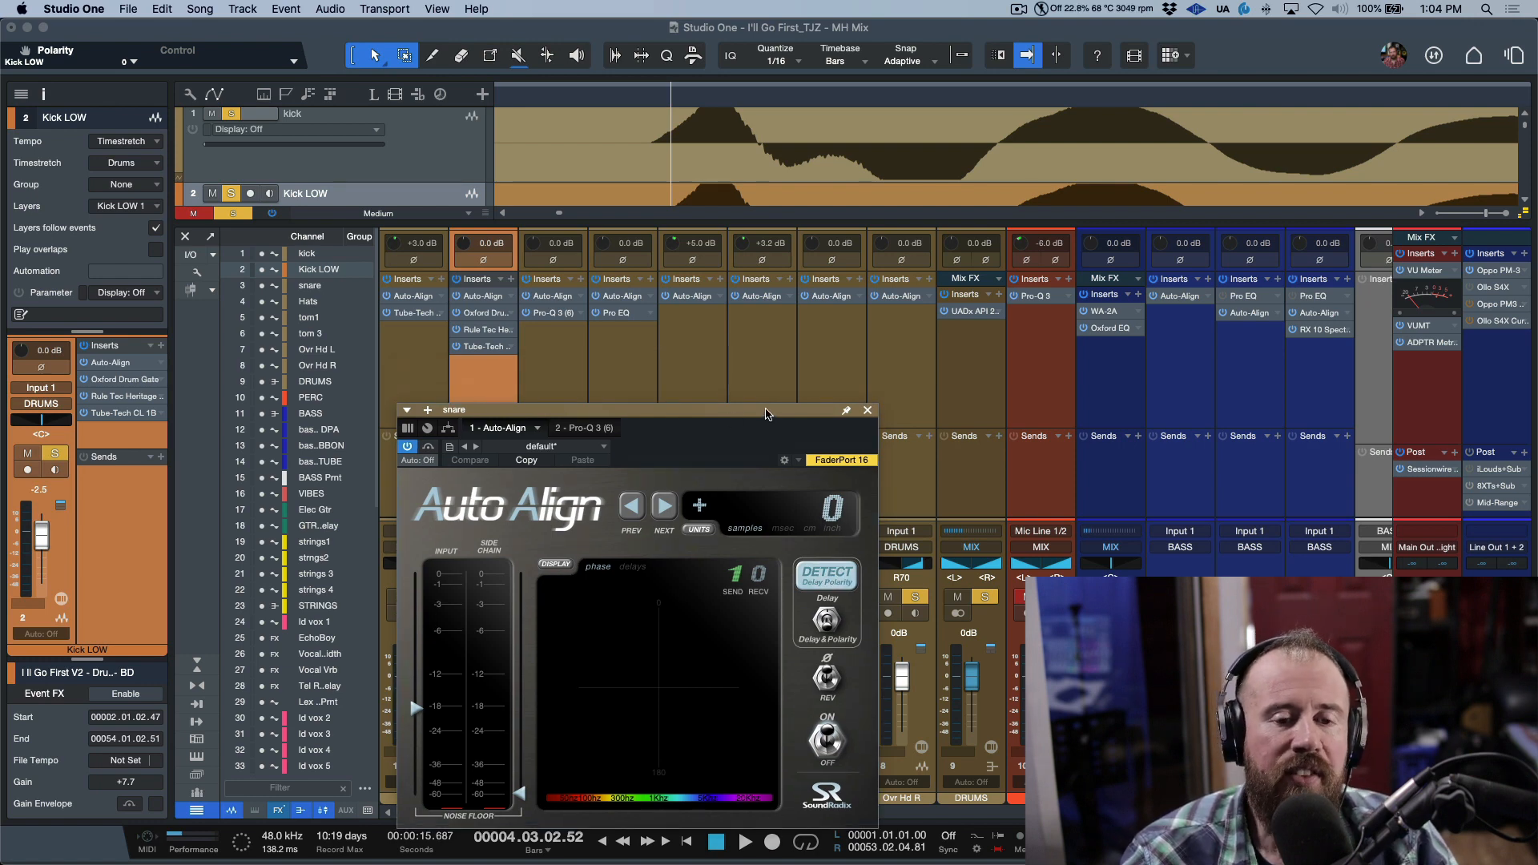
pyautogui.click(554, 361)
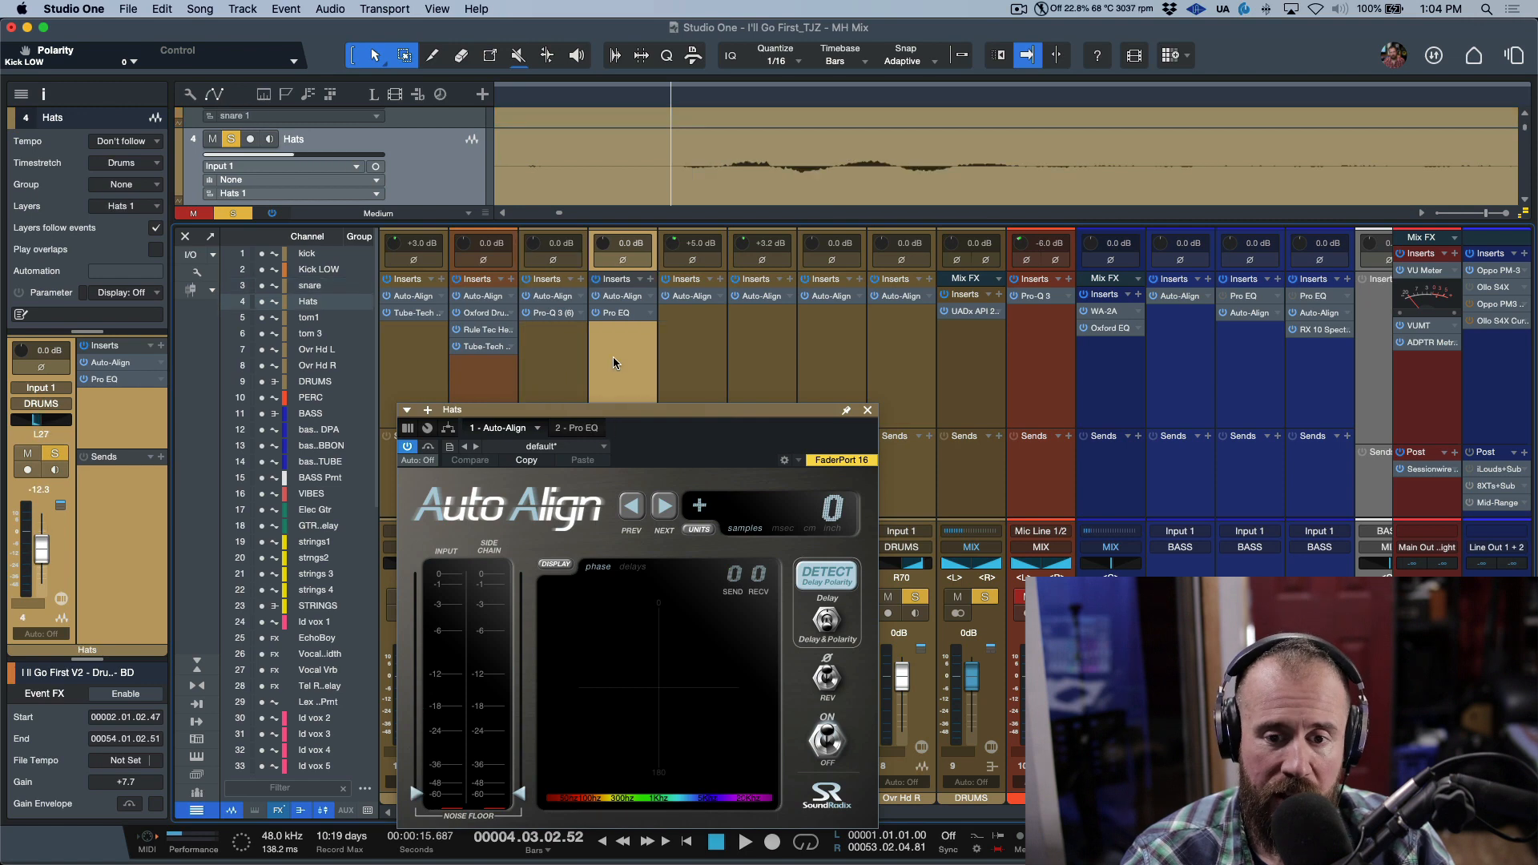
pyautogui.click(706, 355)
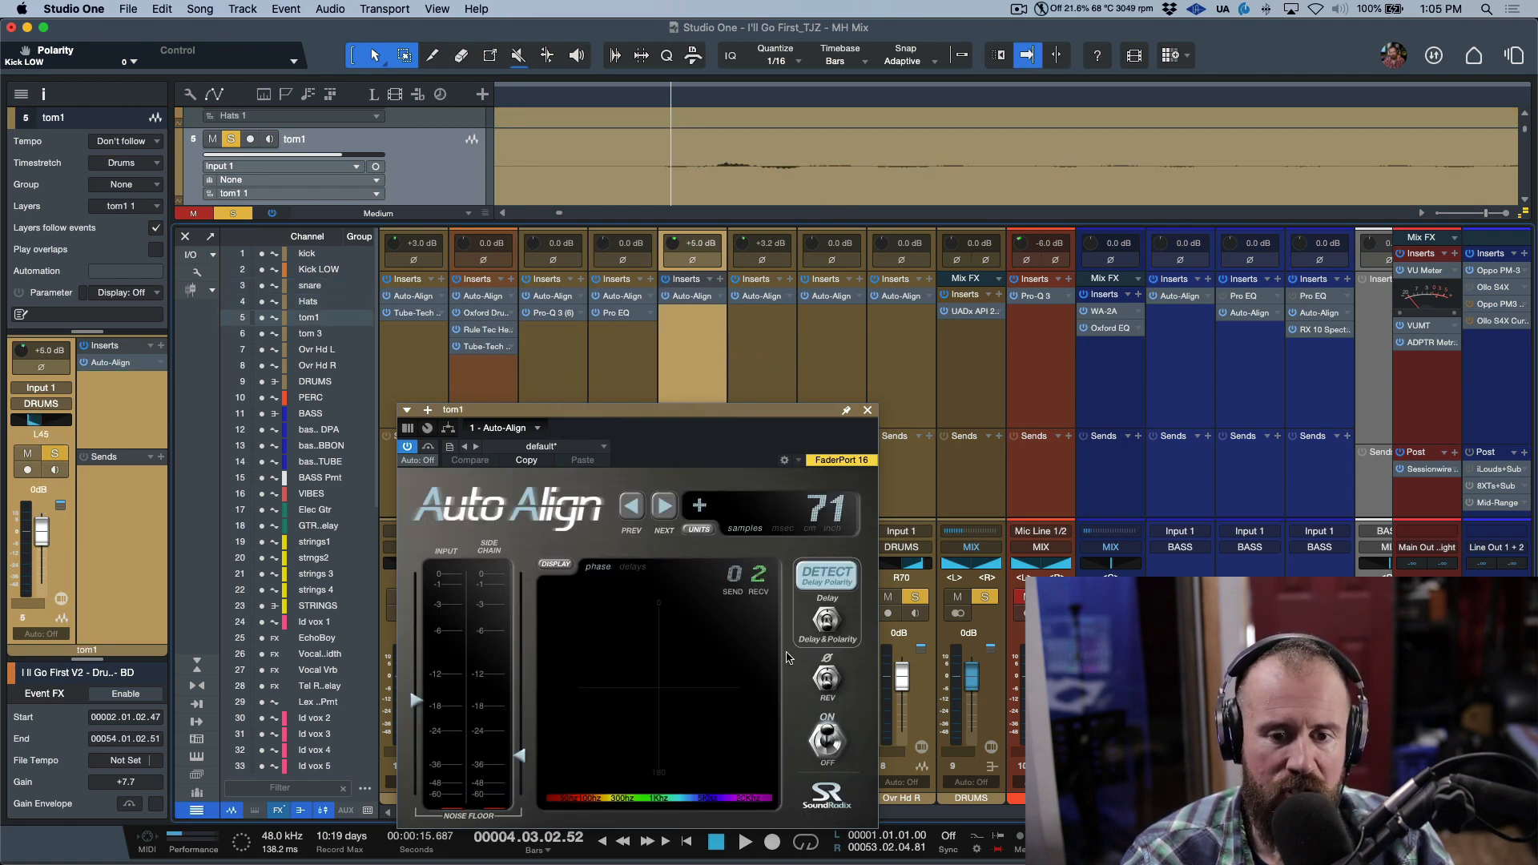
pyautogui.click(756, 362)
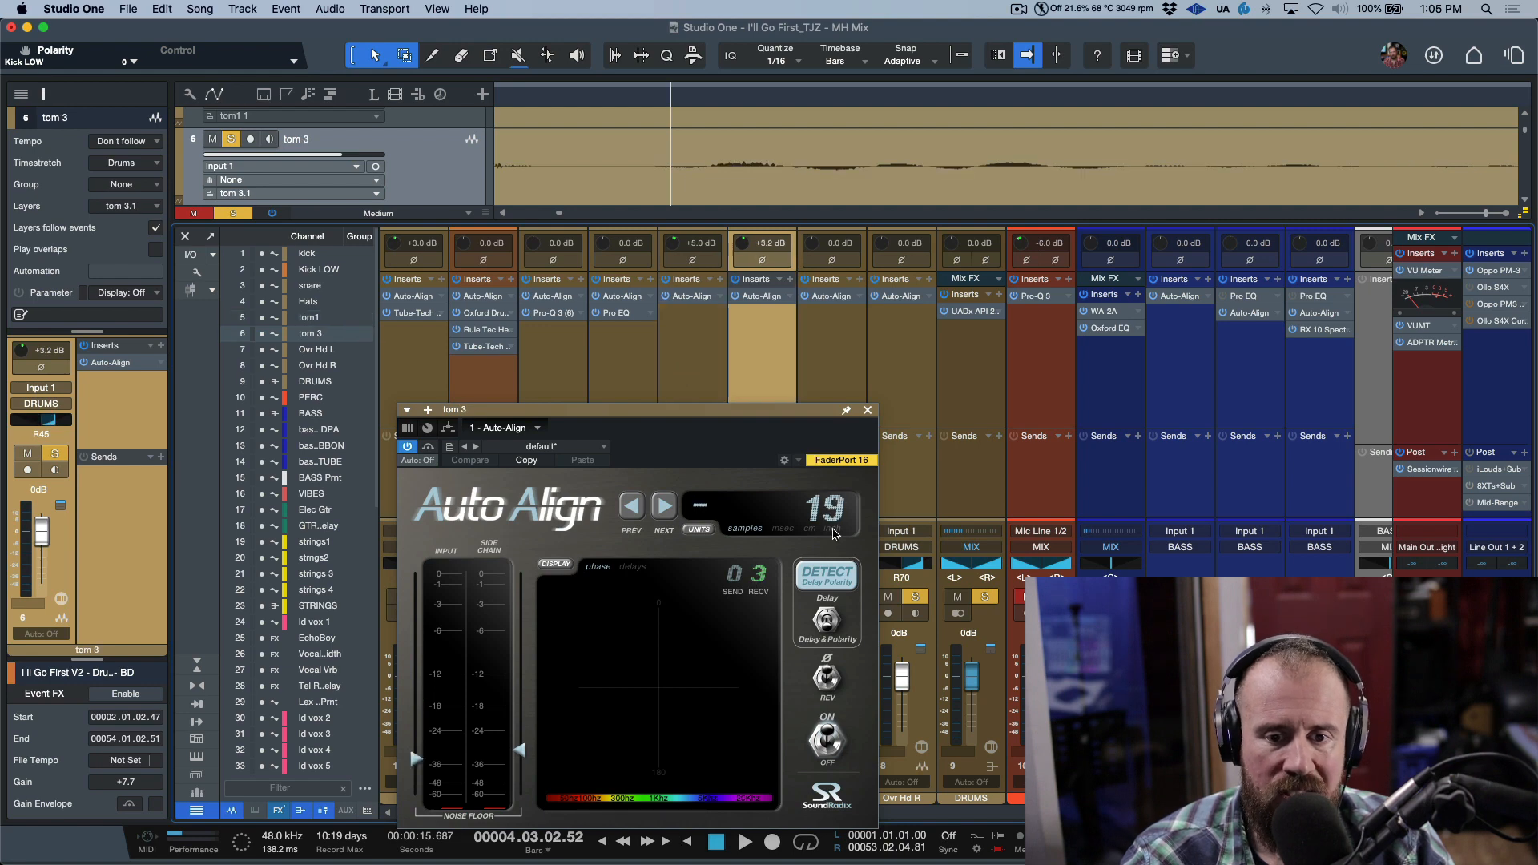
pyautogui.click(828, 369)
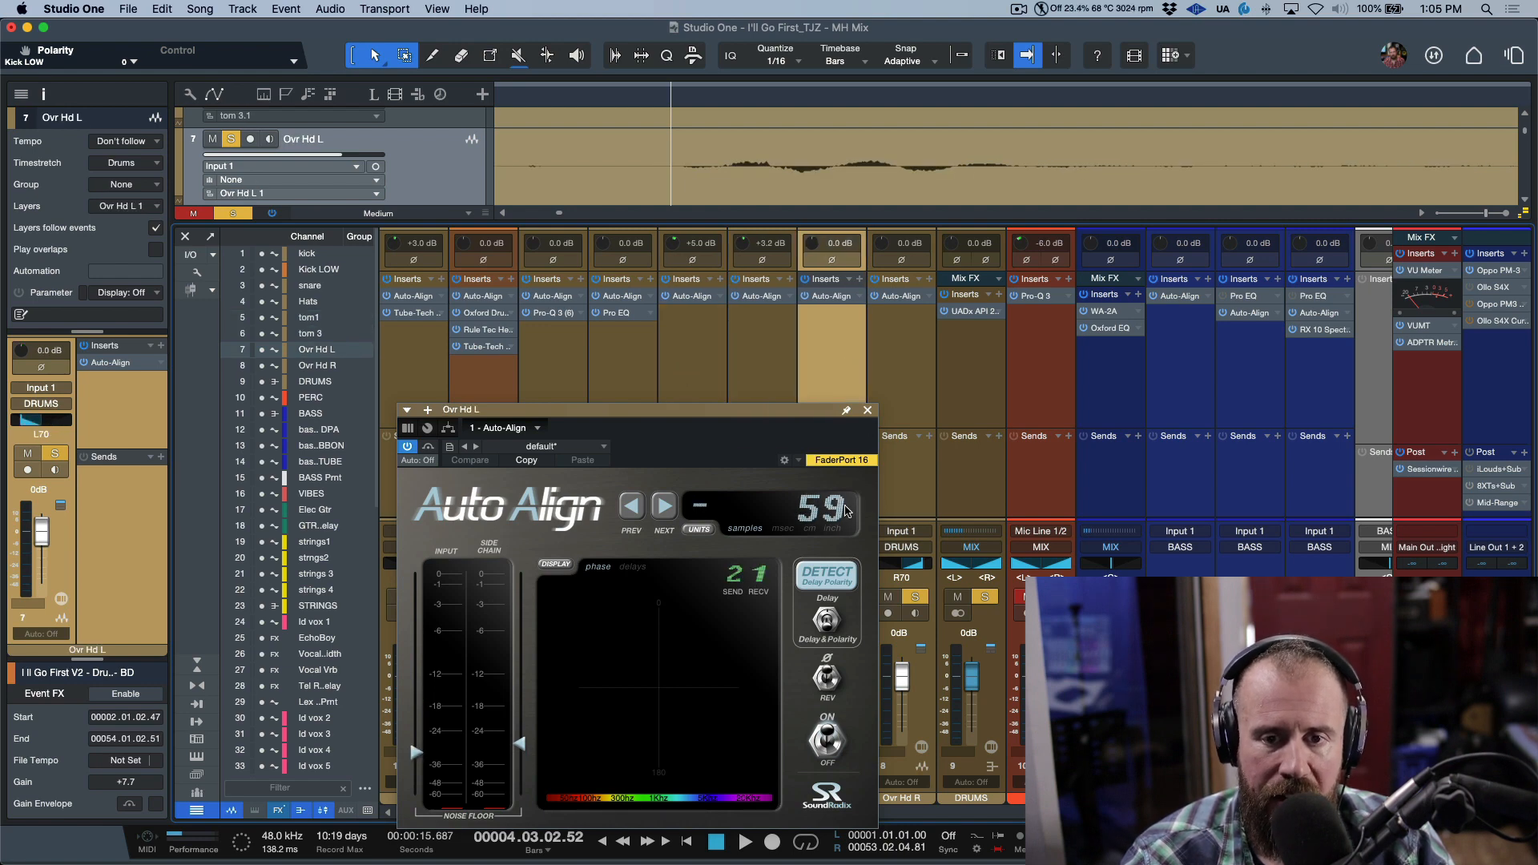
pyautogui.click(905, 389)
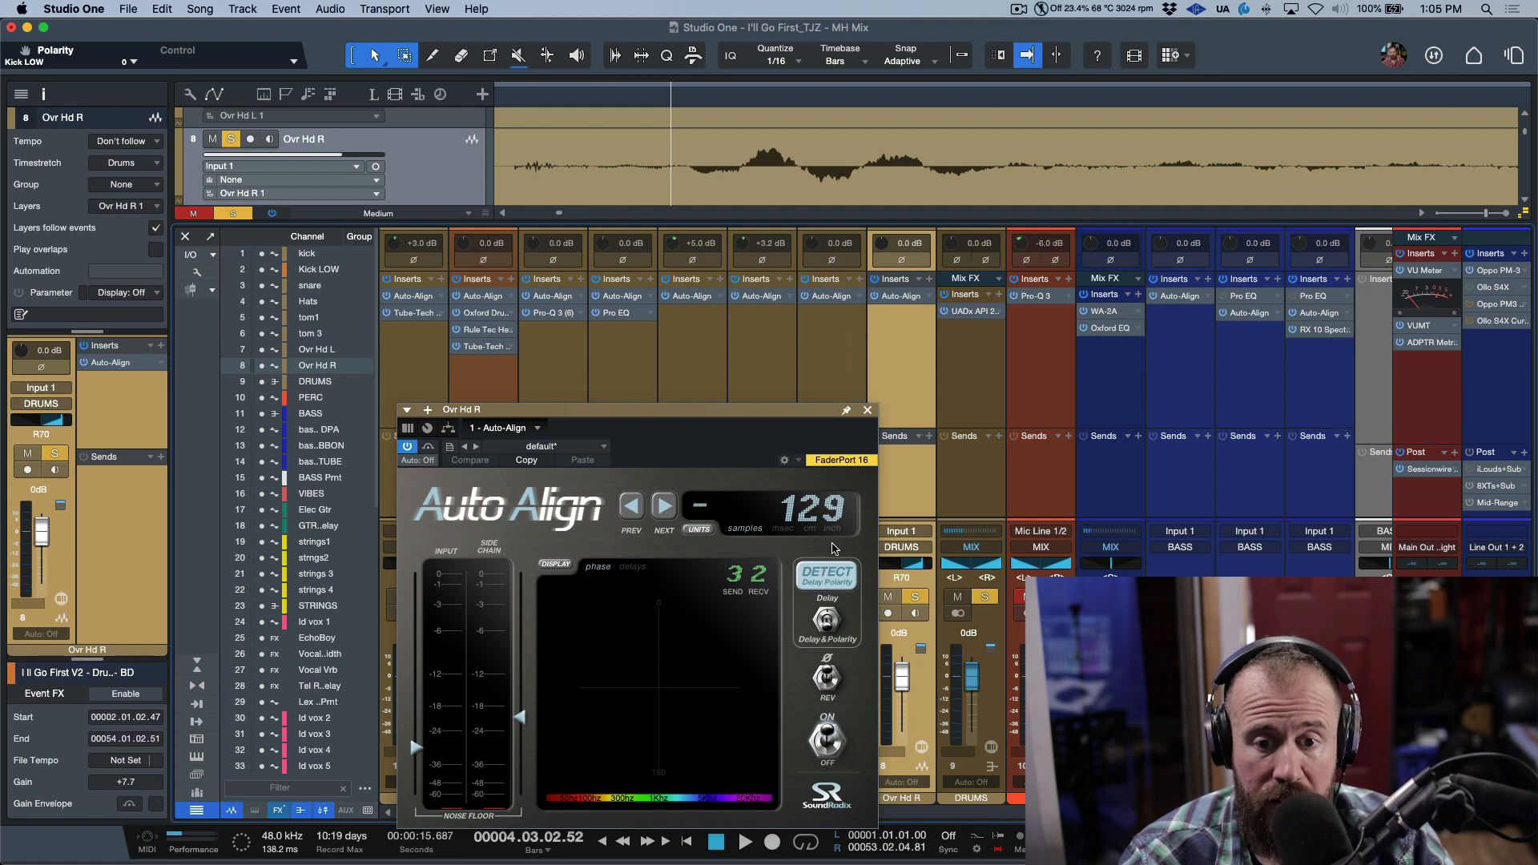
pyautogui.click(868, 411)
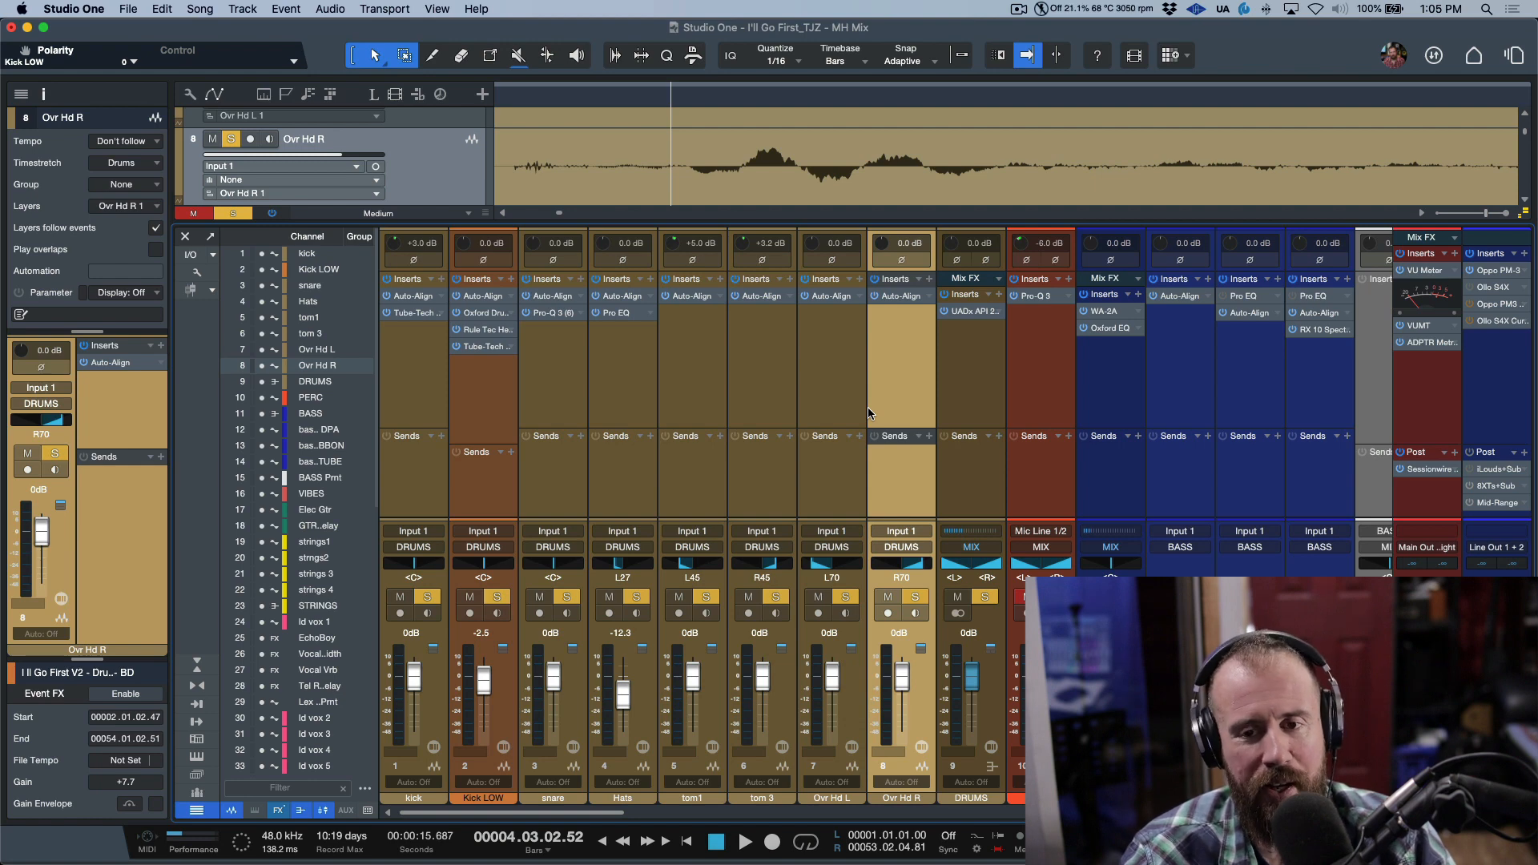
# Clear the solo from the drums and select the BASS bus channel
pyautogui.press('s')
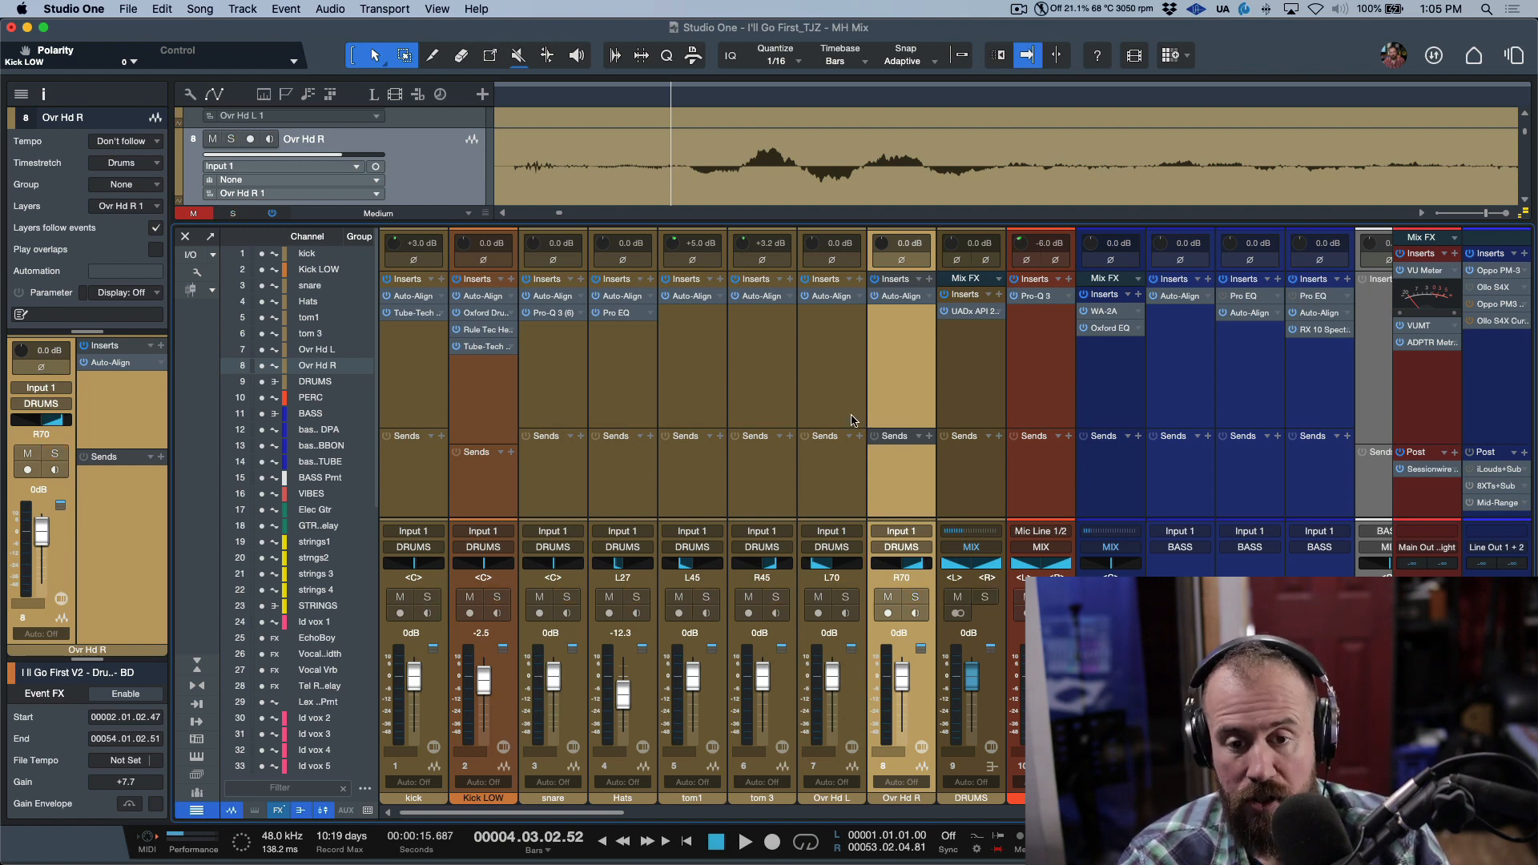
pyautogui.hscroll(5, 892, 391)
pyautogui.click(860, 397)
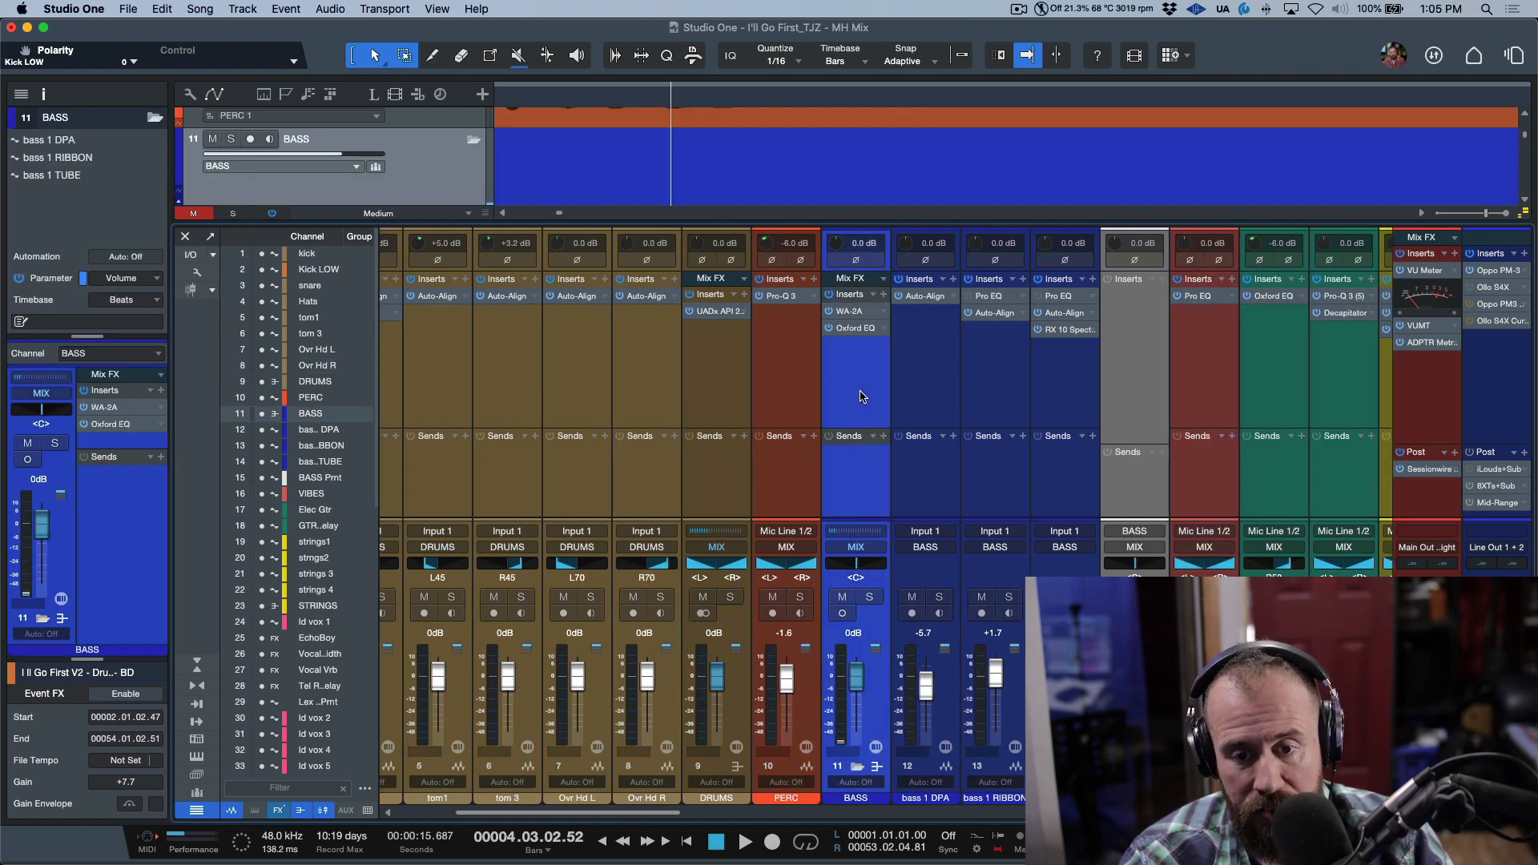
# Inspect the bass tracks' waveforms in the arrangement and open the Auto-Align plug-in on the bass 1 DPA channel
pyautogui.press('F3')
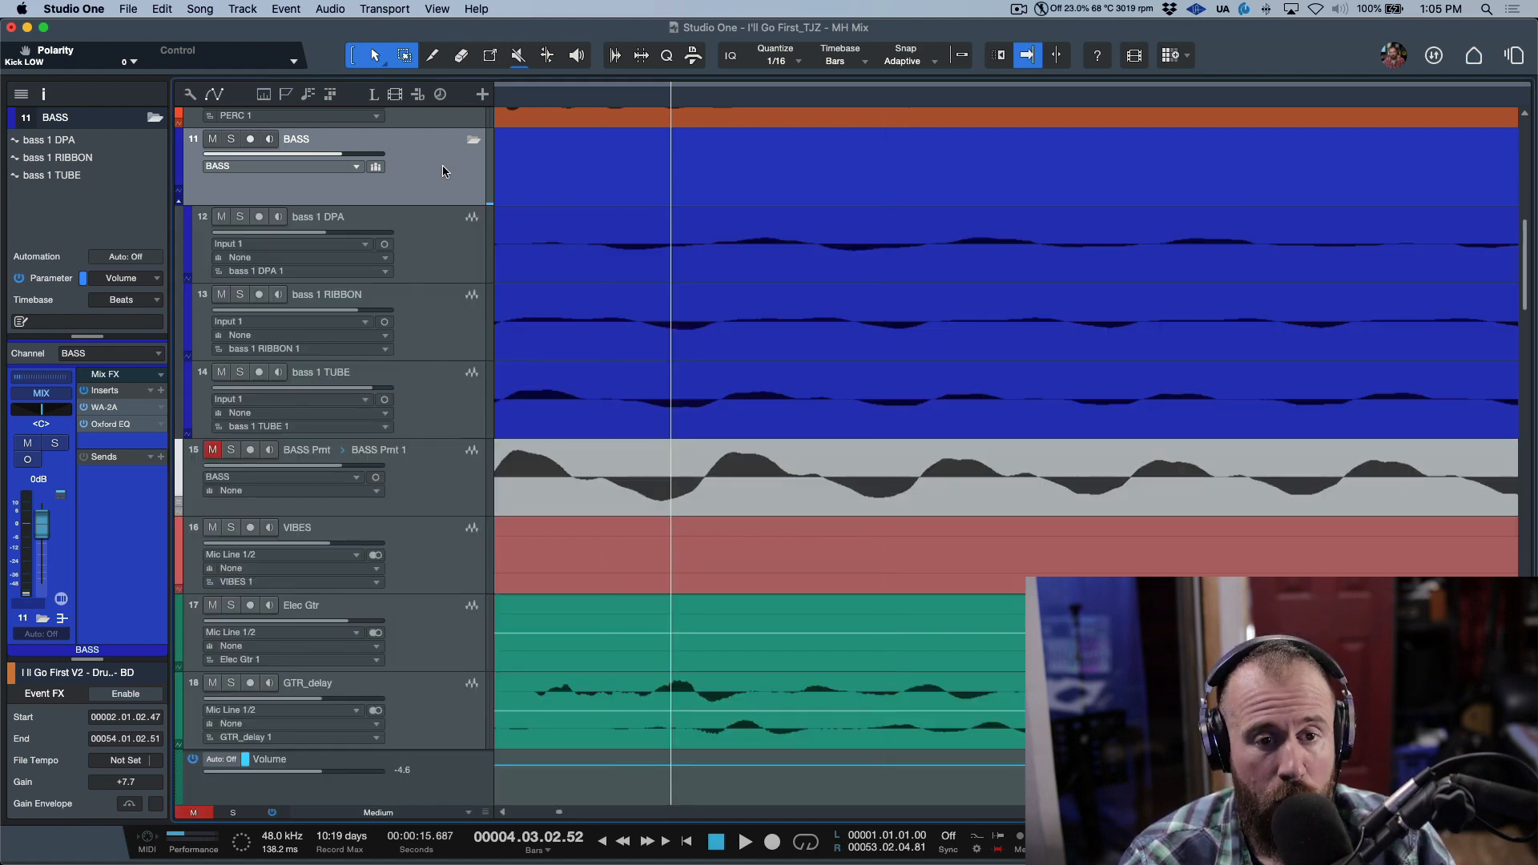
pyautogui.press('F3')
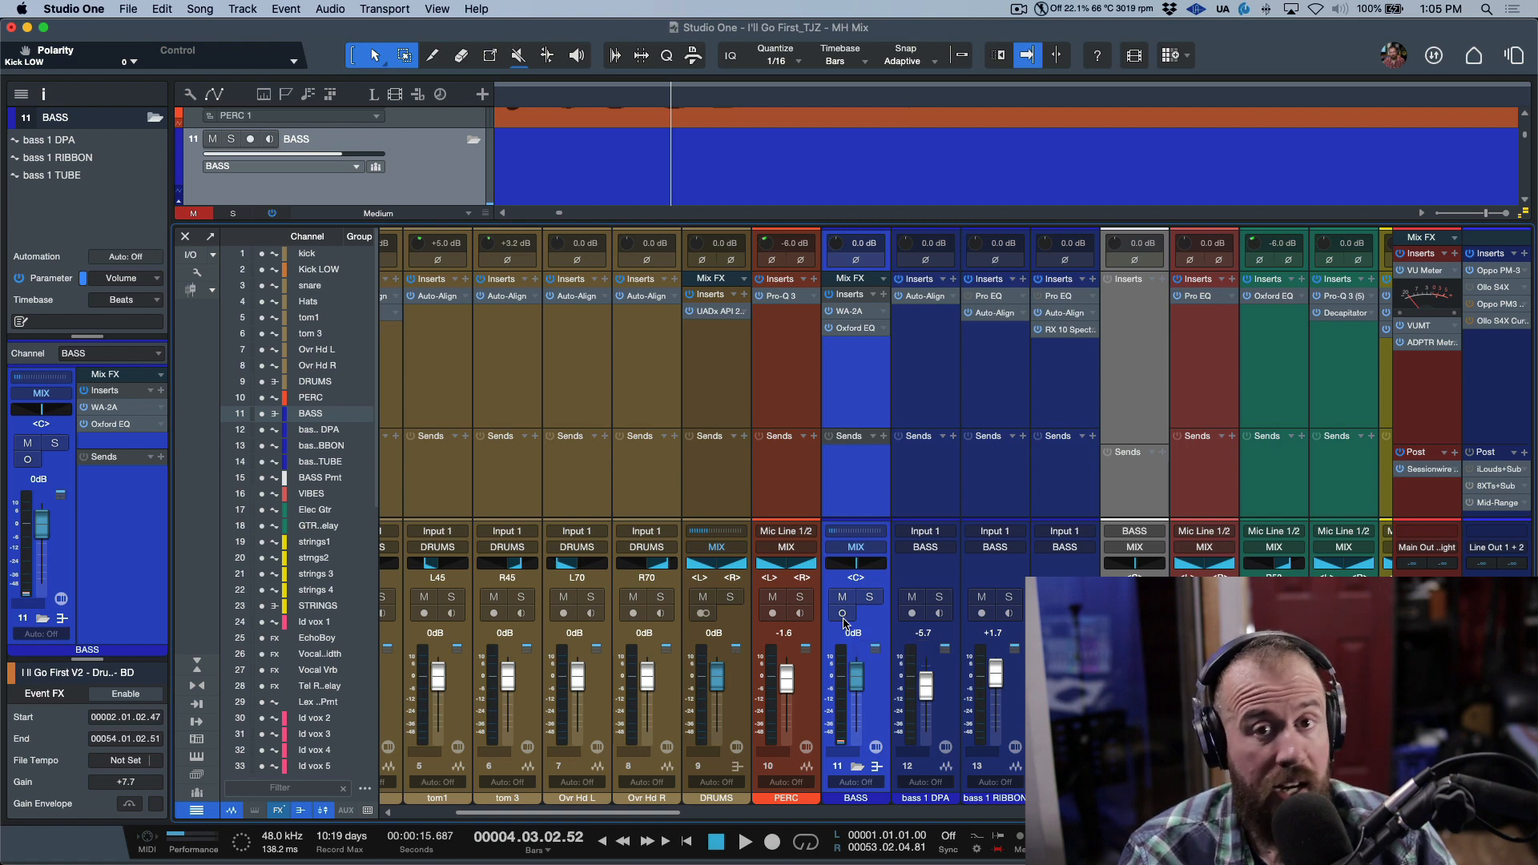
pyautogui.click(934, 387)
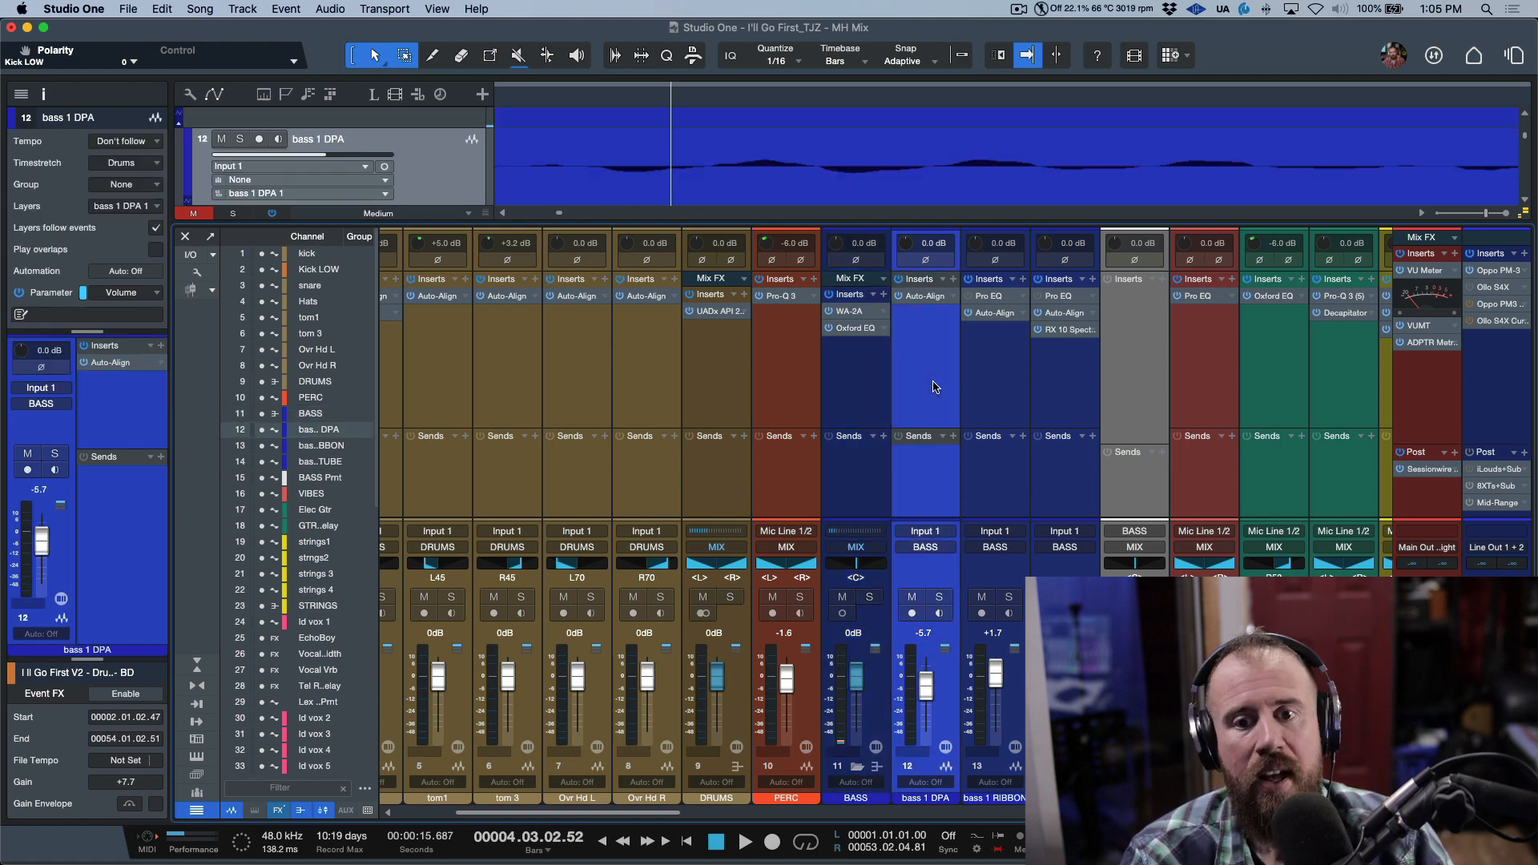
pyautogui.click(926, 296)
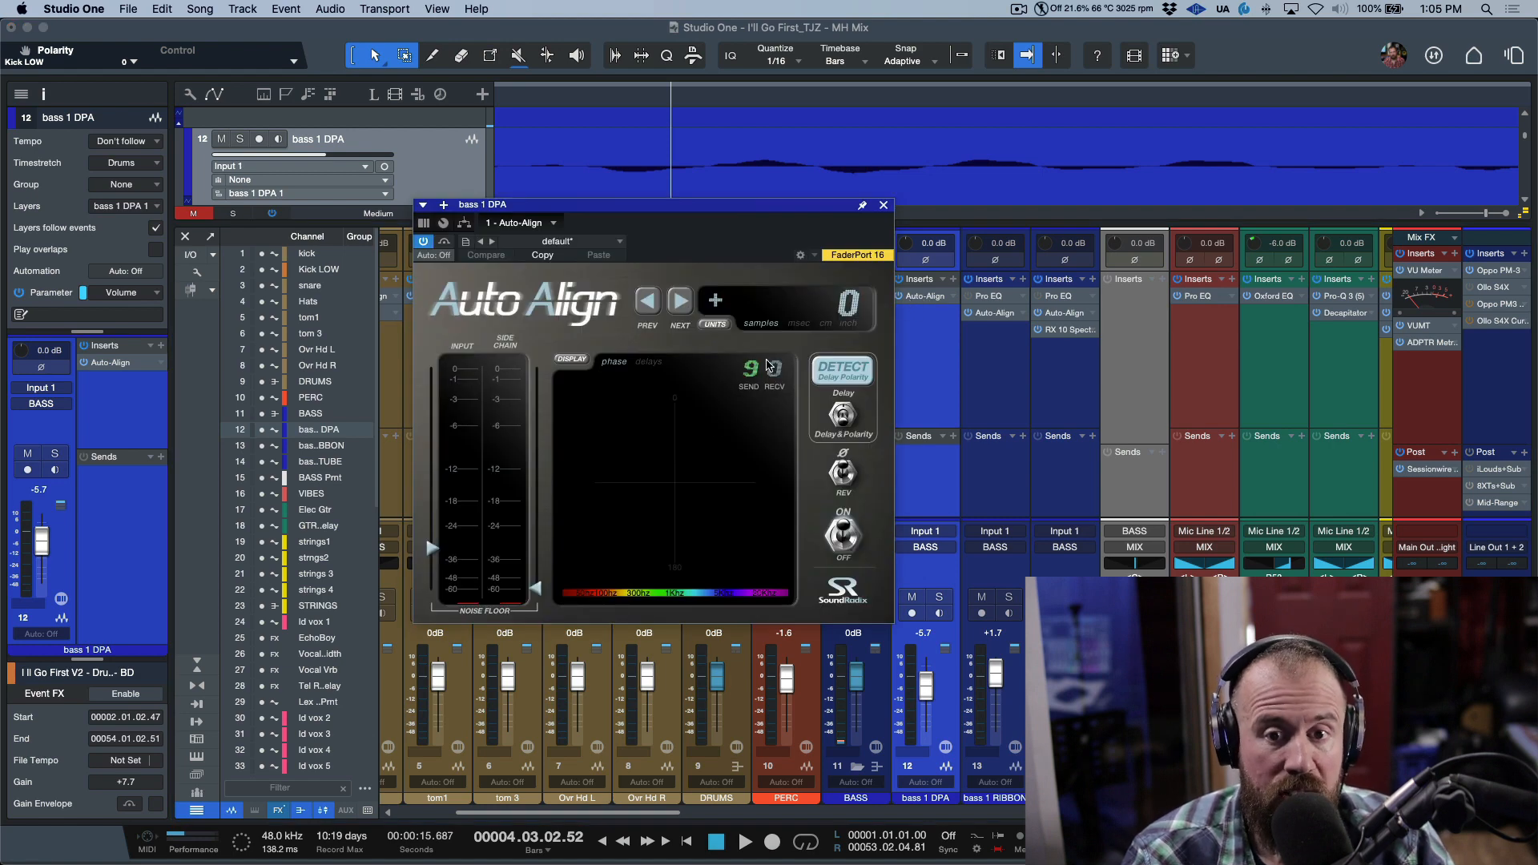
# Review the Auto-Align settings on the bass 1 RIBBON and bass 1 TUBE channels, close the plug-in, and select the BASS bus
pyautogui.press('Down')
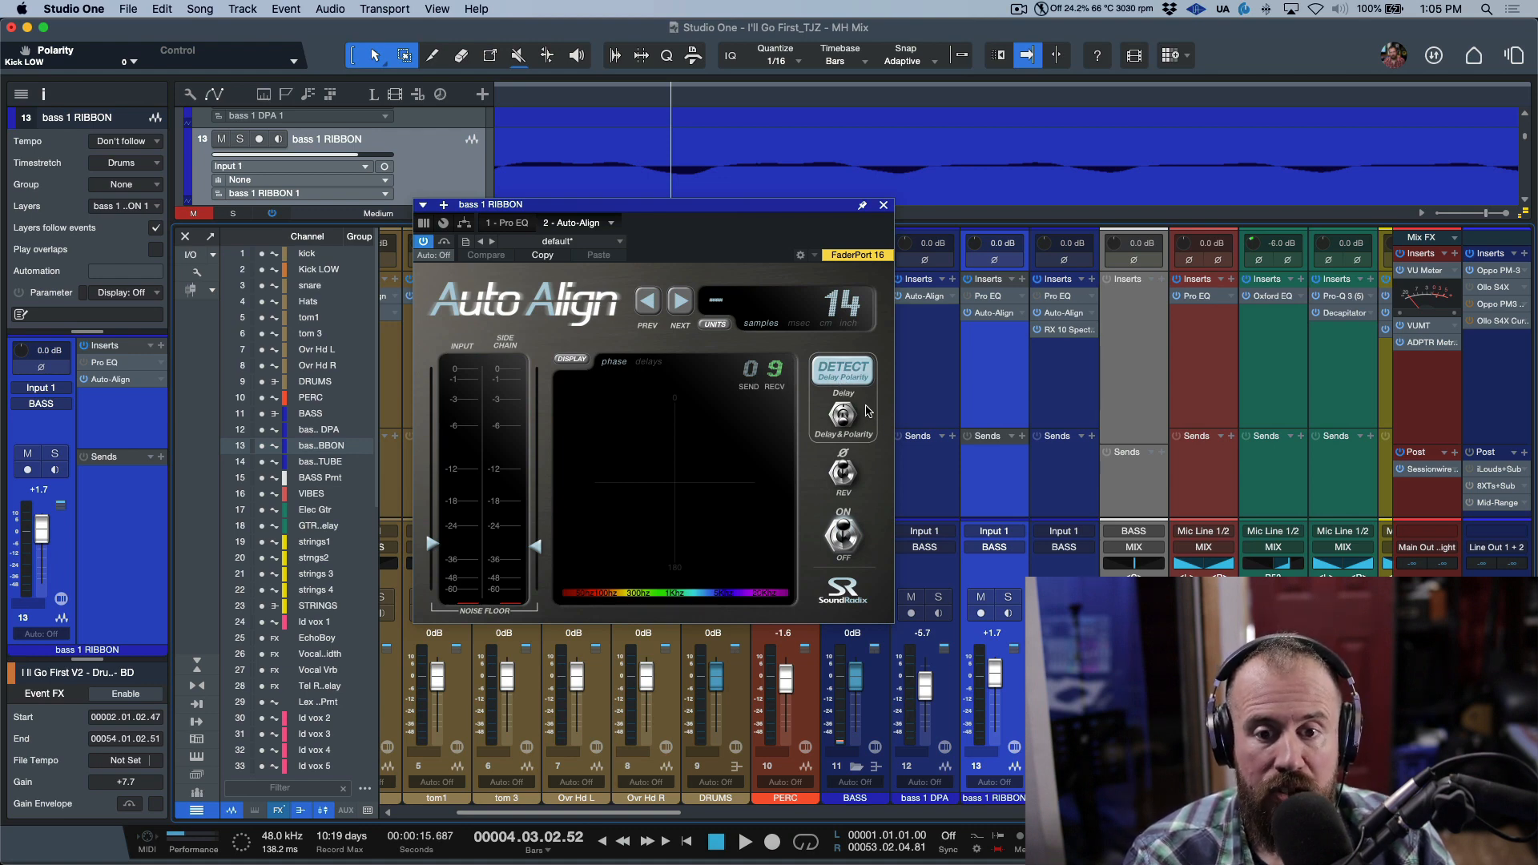
pyautogui.click(1050, 396)
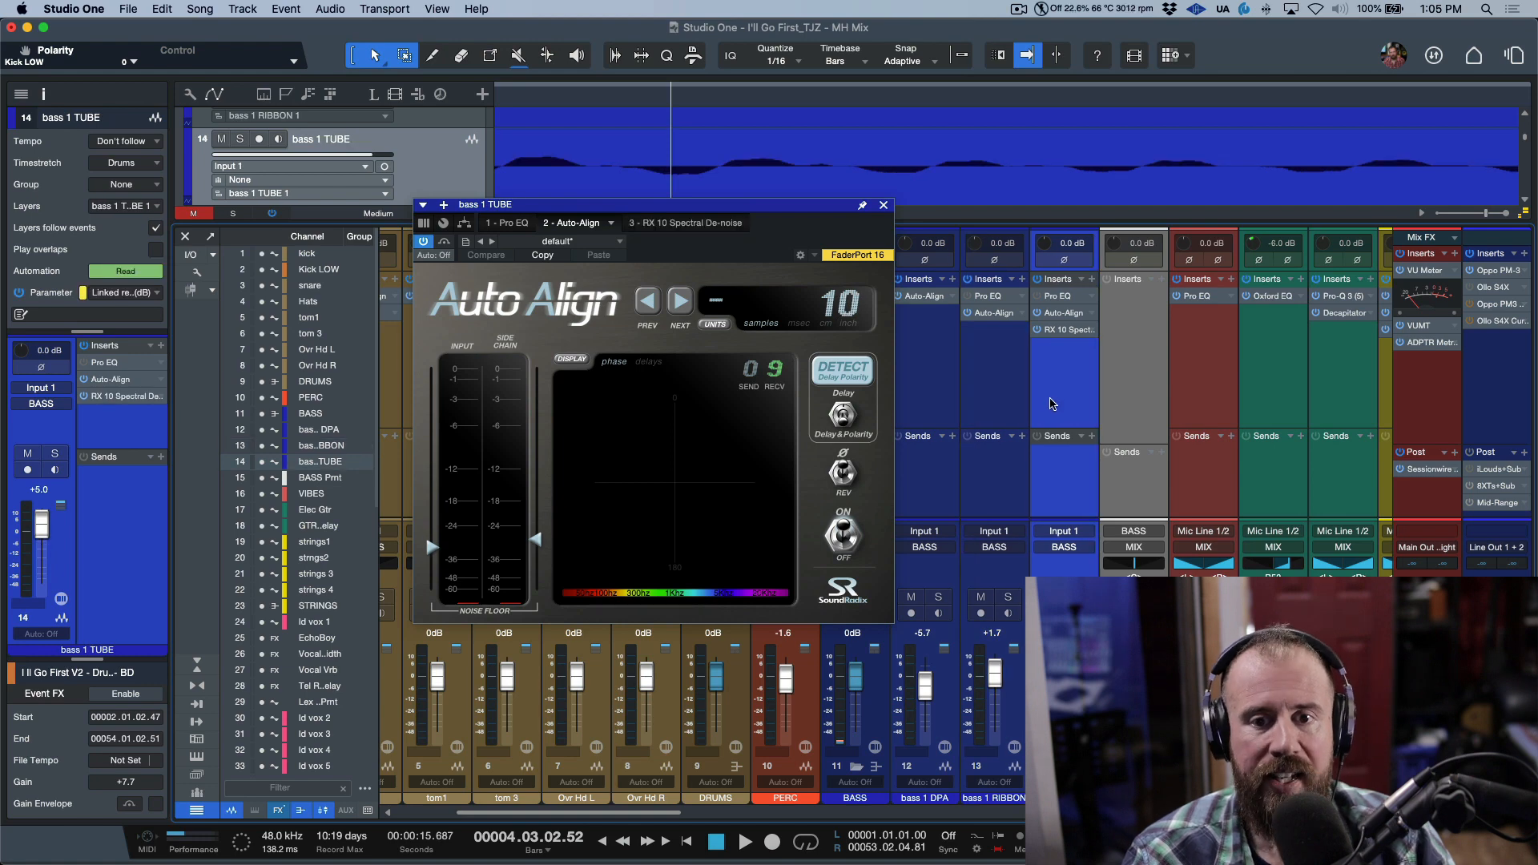
pyautogui.click(992, 387)
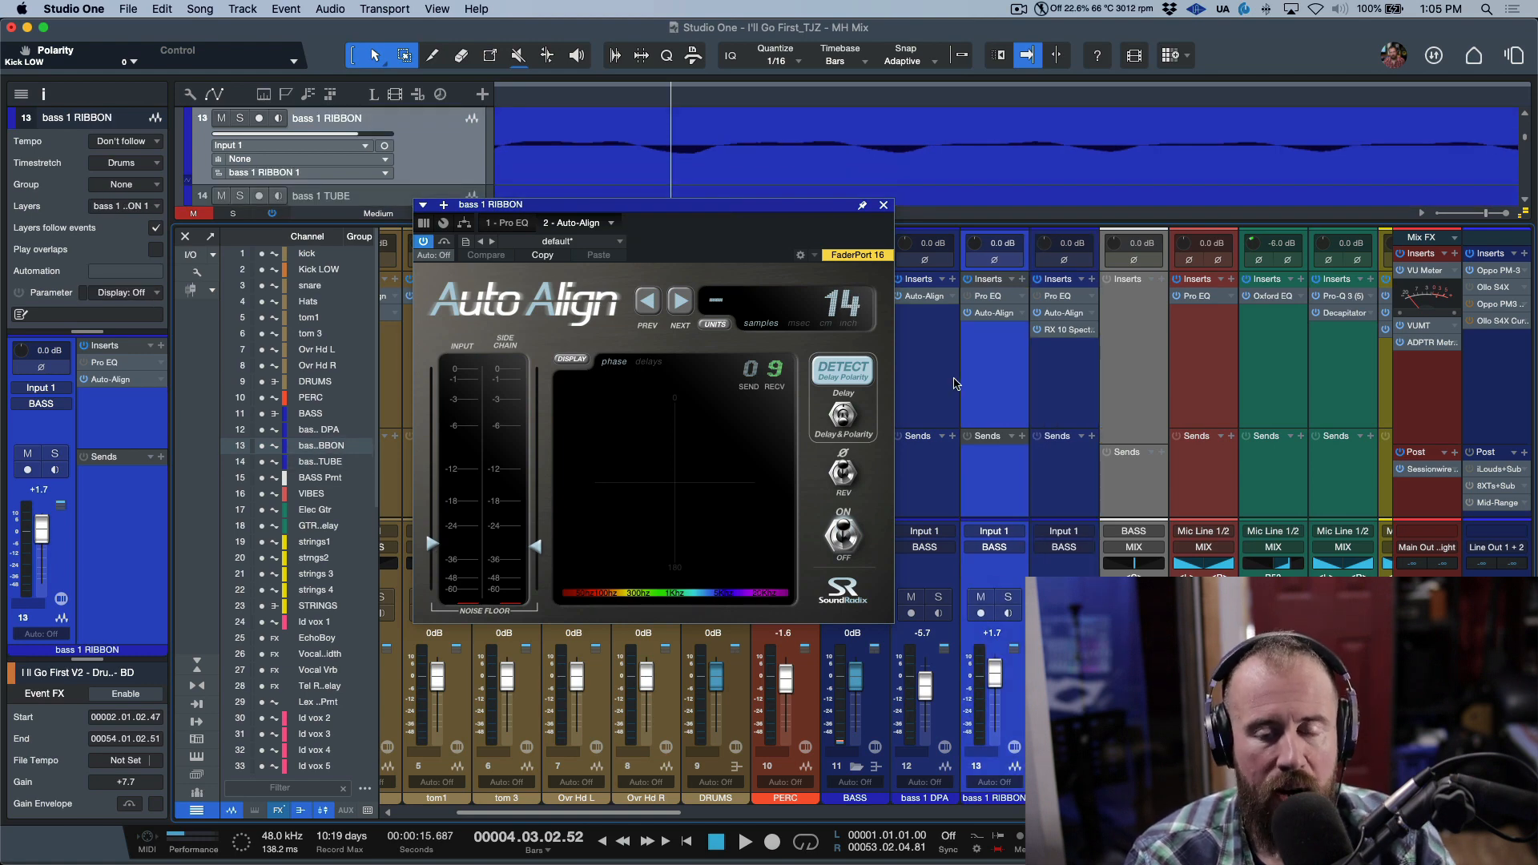
pyautogui.click(884, 205)
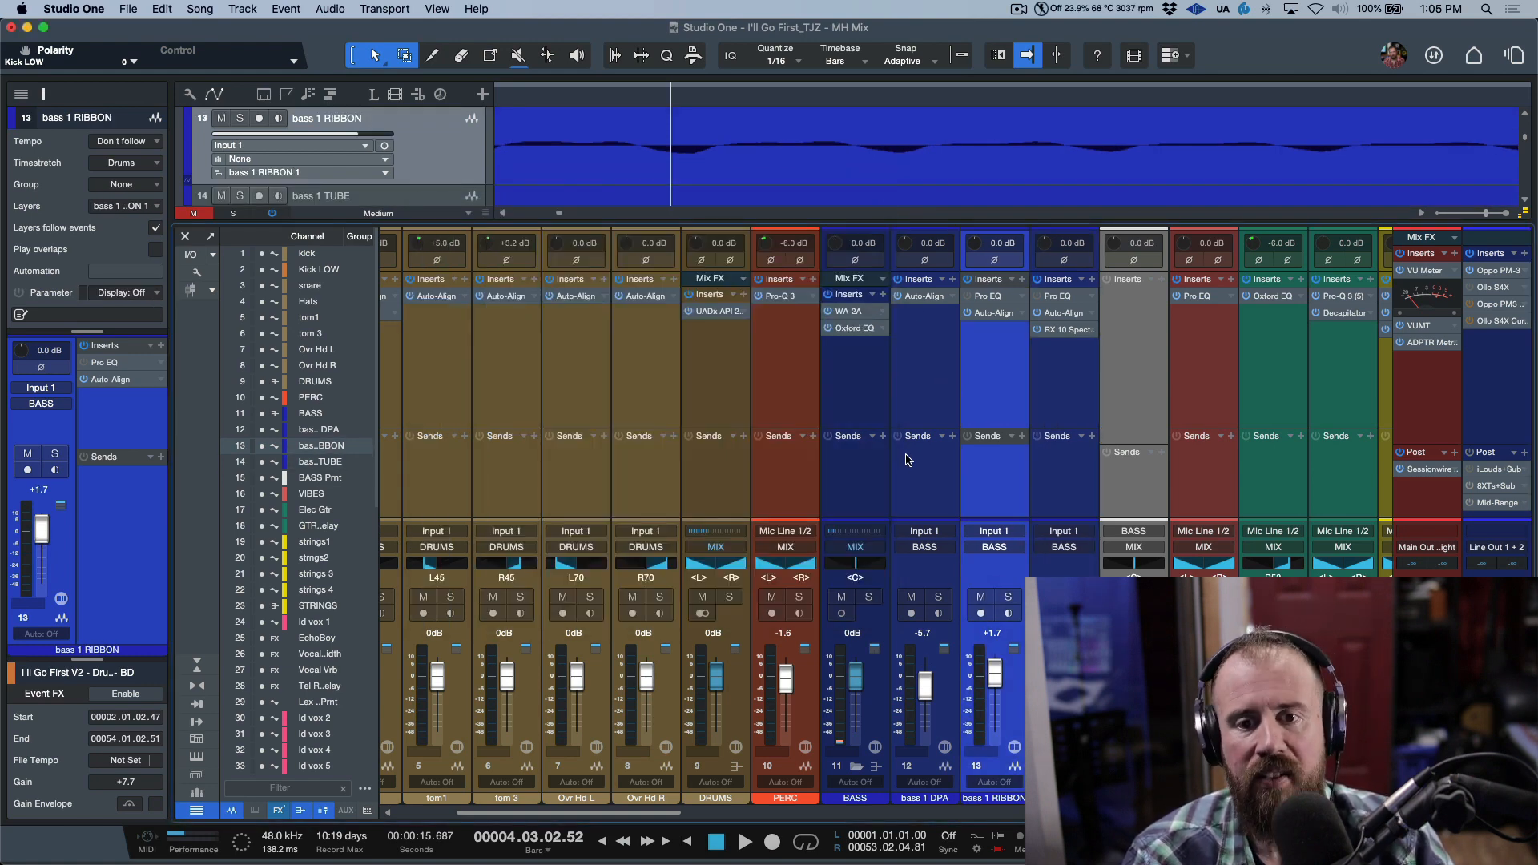
pyautogui.click(875, 413)
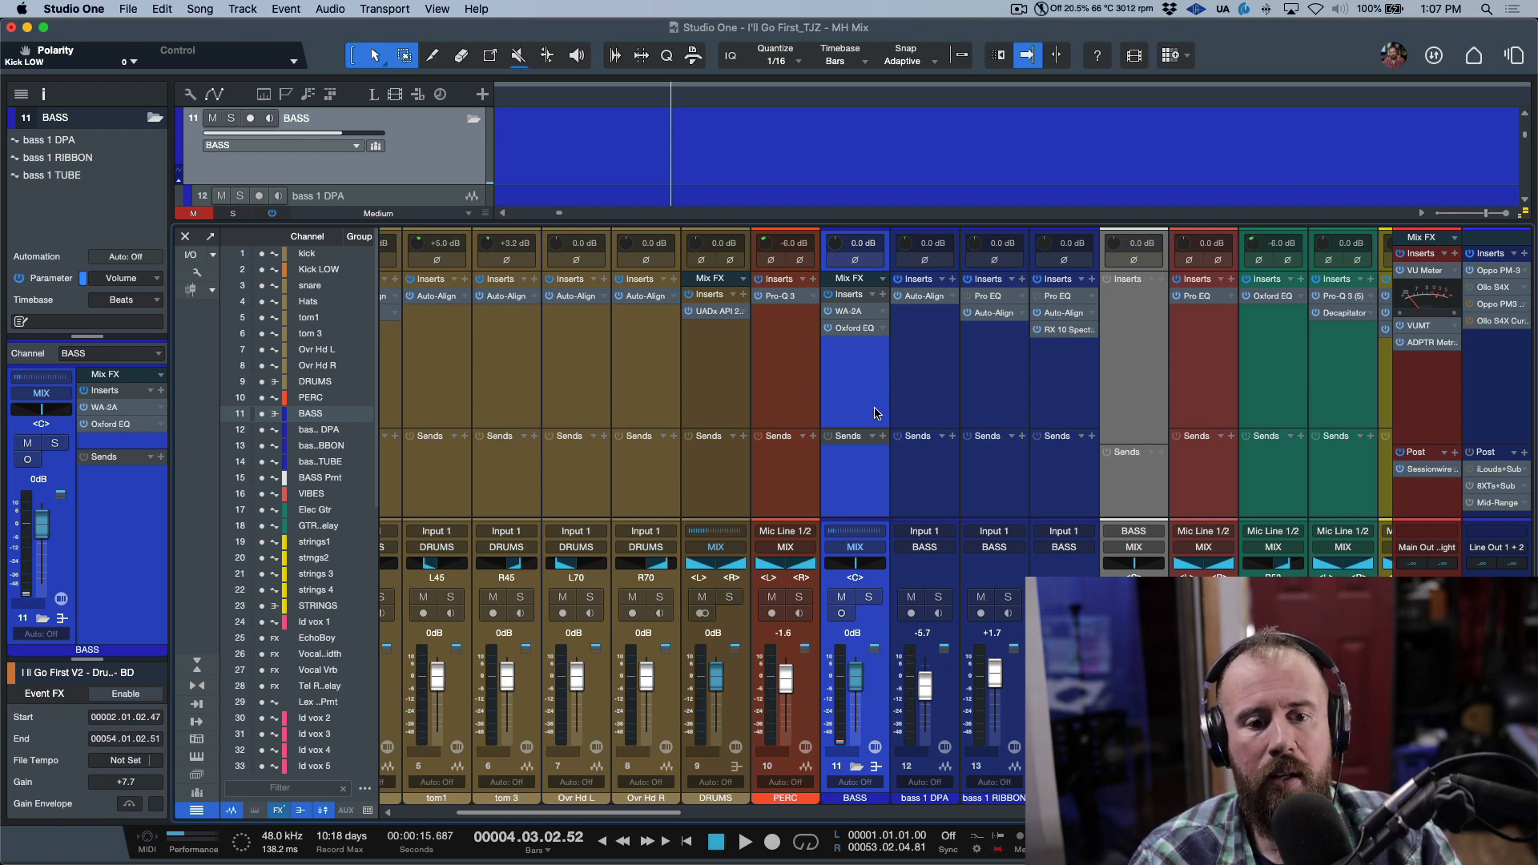
pyautogui.hscroll(-4, 672, 413)
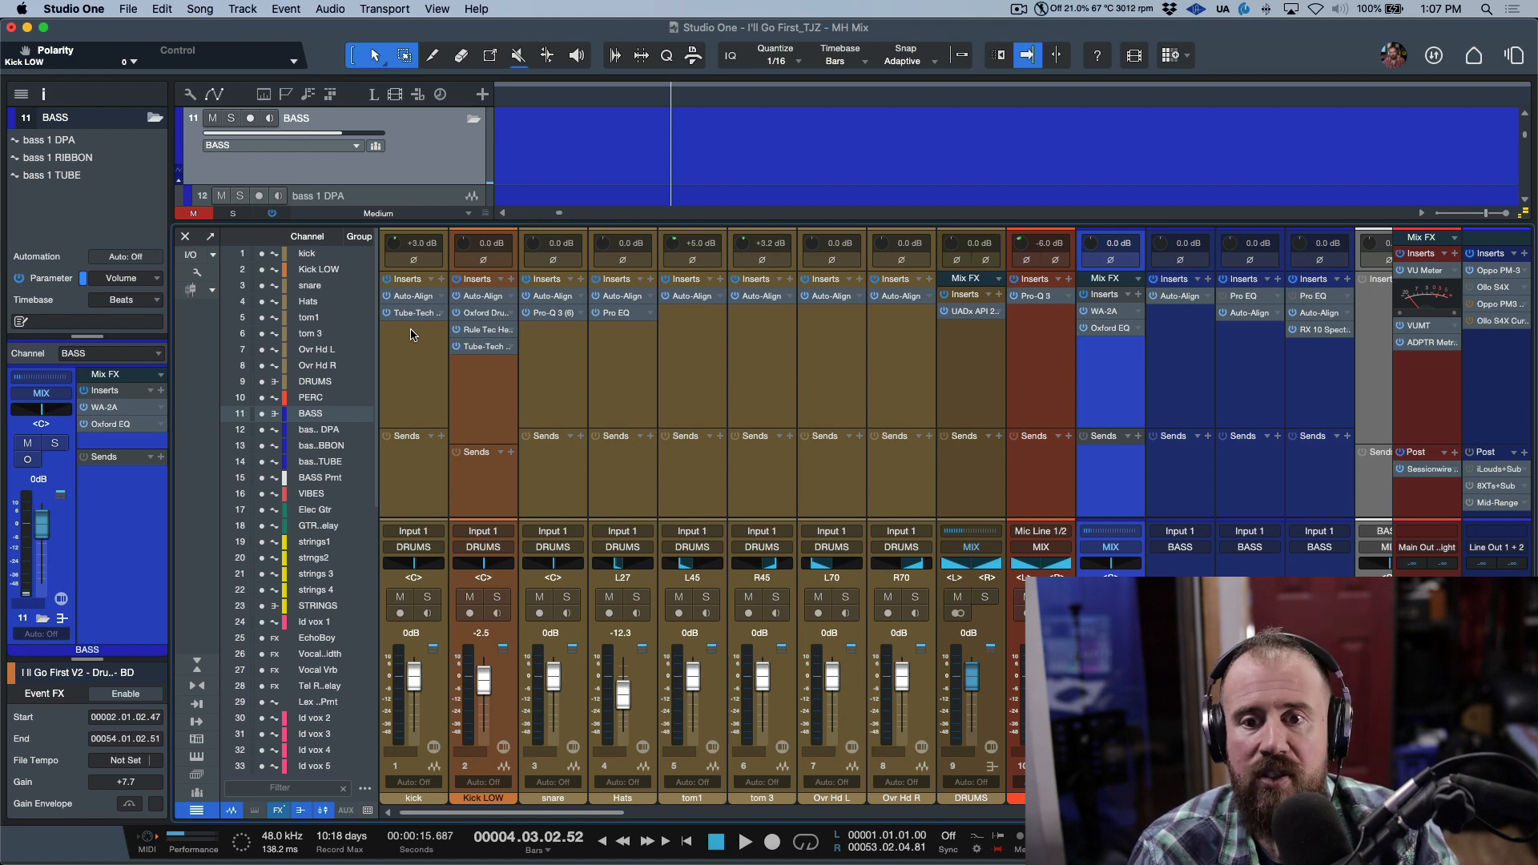
pyautogui.hscroll(5, 1186, 419)
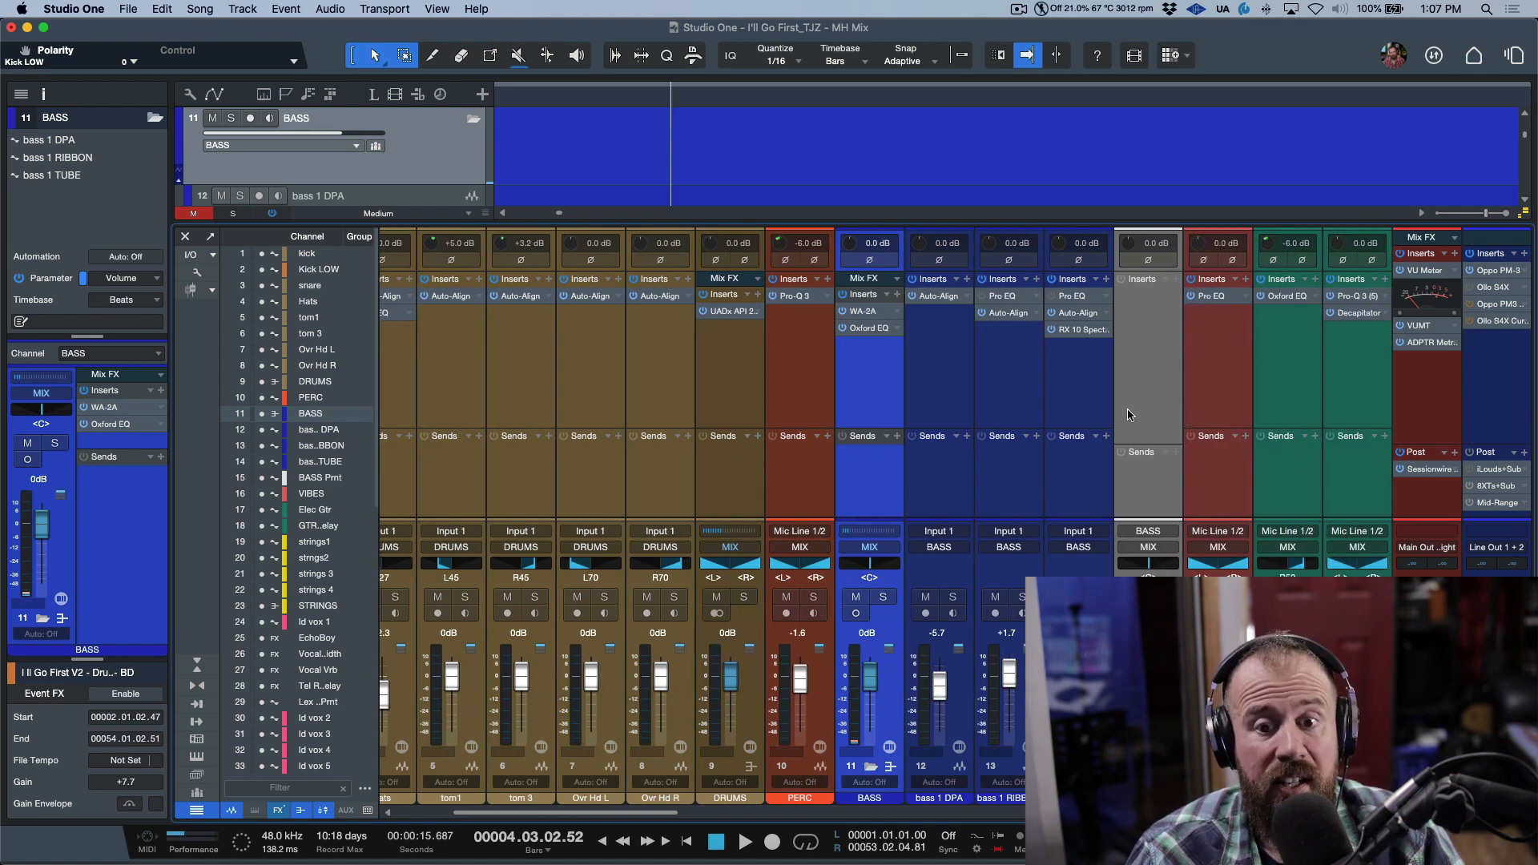
# Solo the bass 1 DPA track and audition it with the bass waveforms shown in the arrangement
pyautogui.click(953, 598)
pyautogui.press('F3')
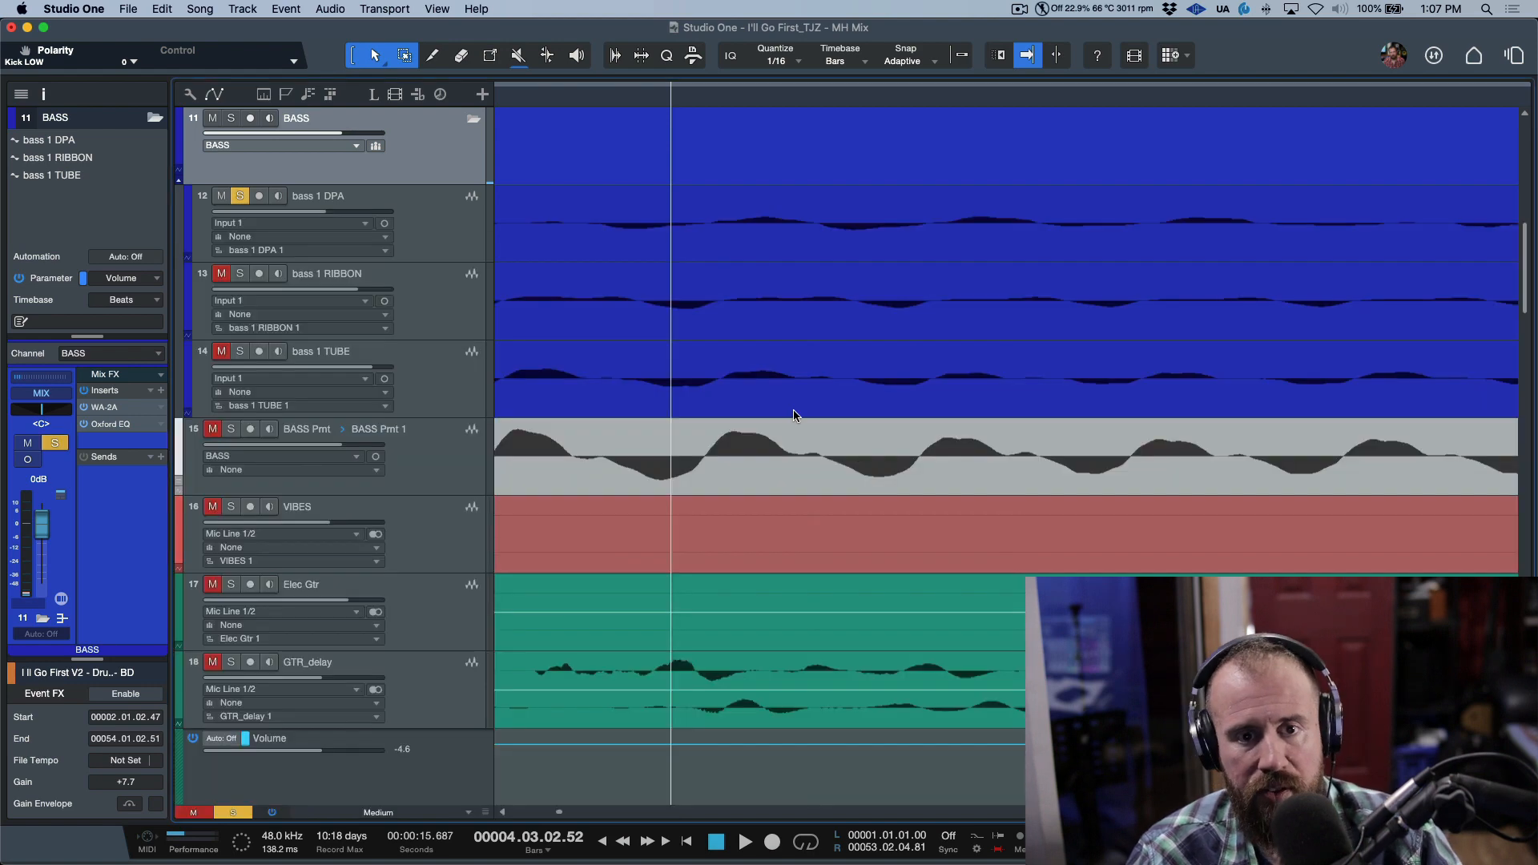
pyautogui.press('w')
pyautogui.press('w')
pyautogui.press('w')
pyautogui.press('w')
pyautogui.press('w')
pyautogui.press('w')
pyautogui.press('w')
pyautogui.press('w')
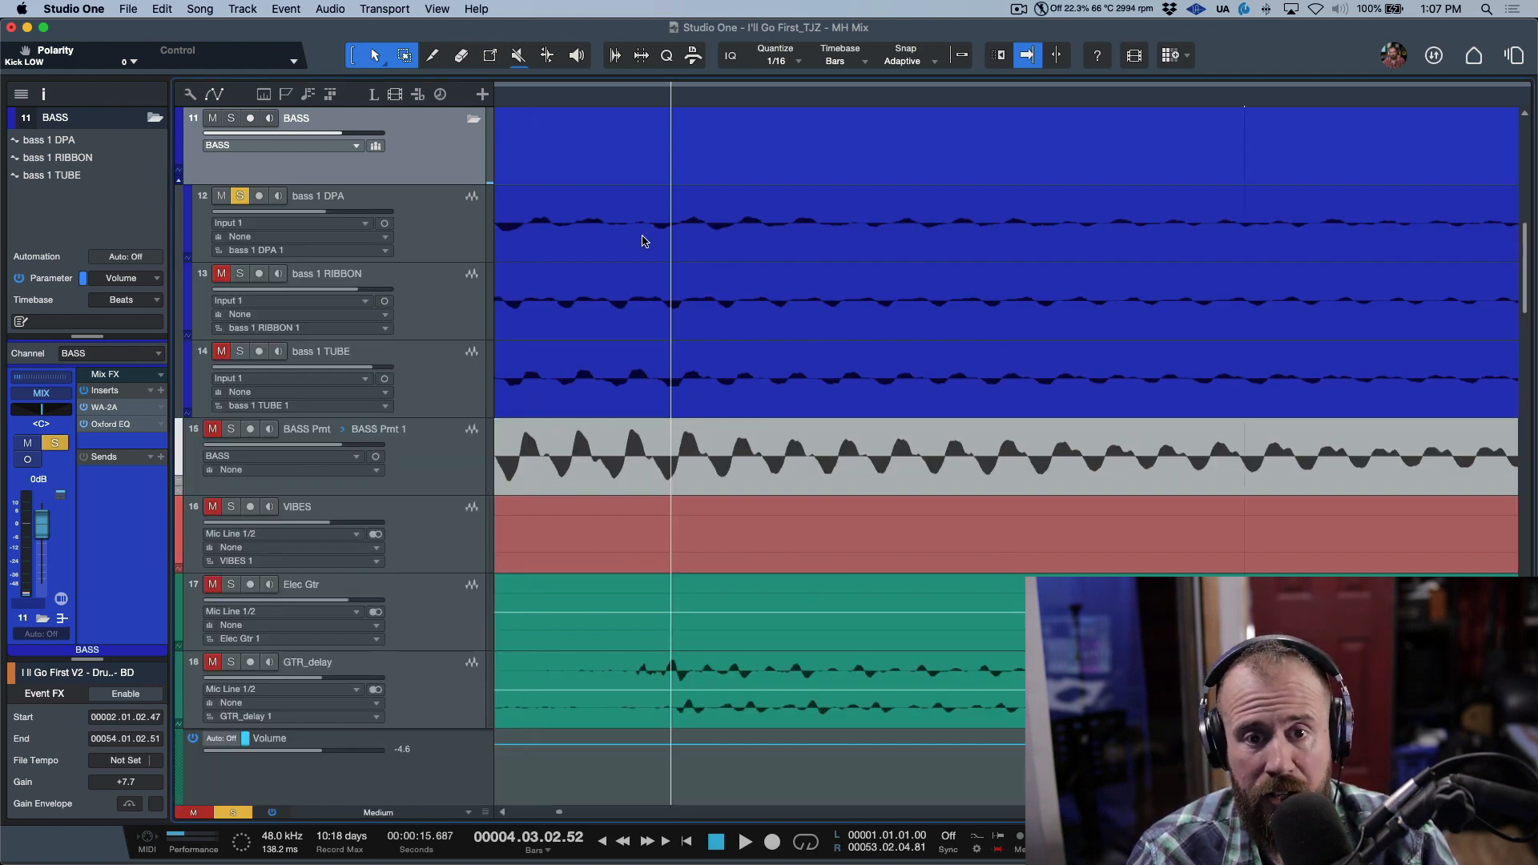
pyautogui.press('w')
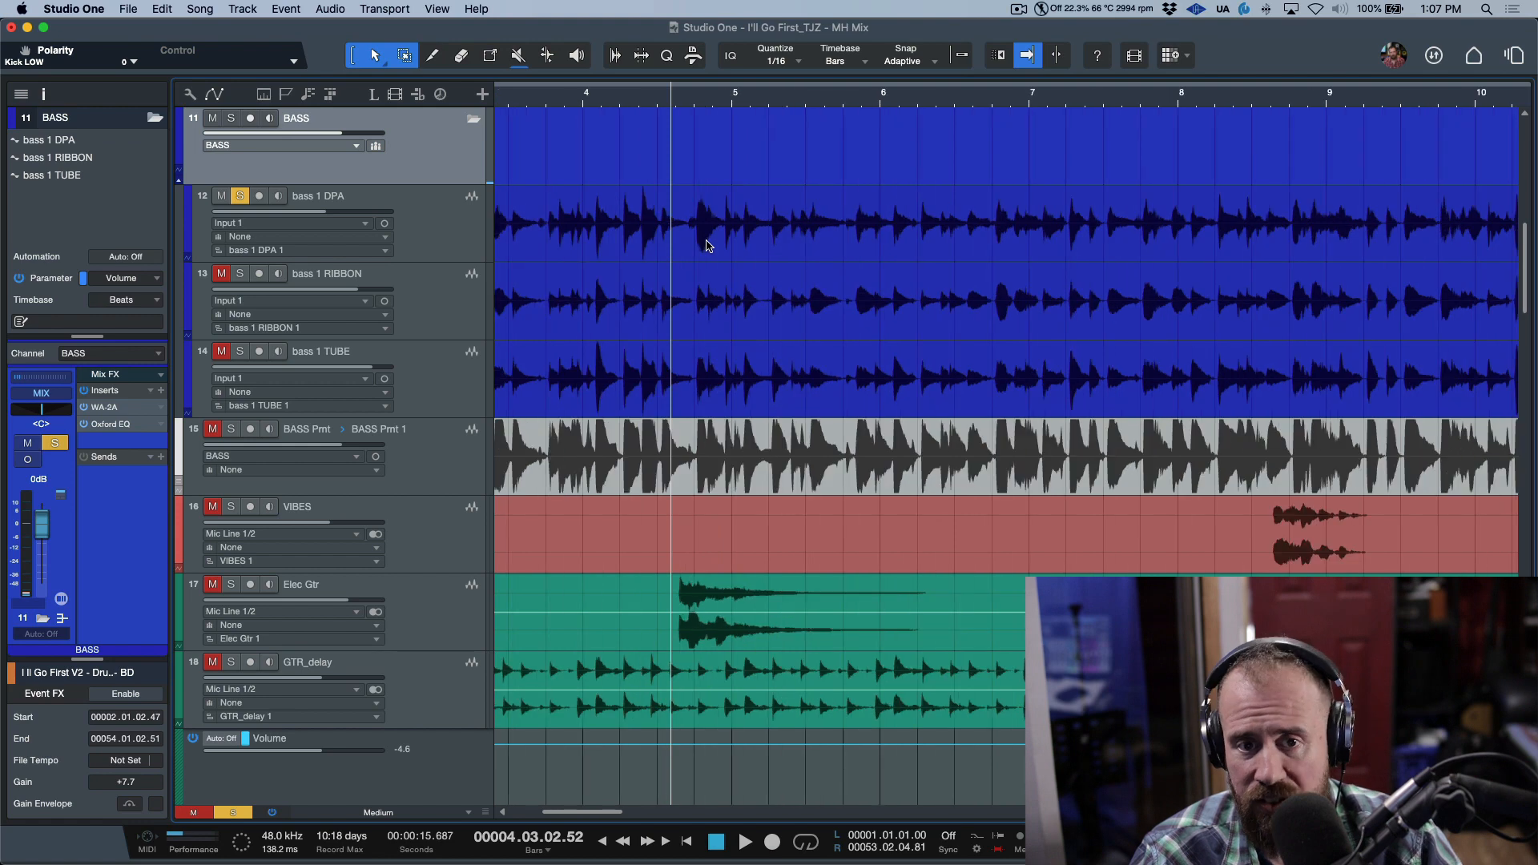
pyautogui.press('space')
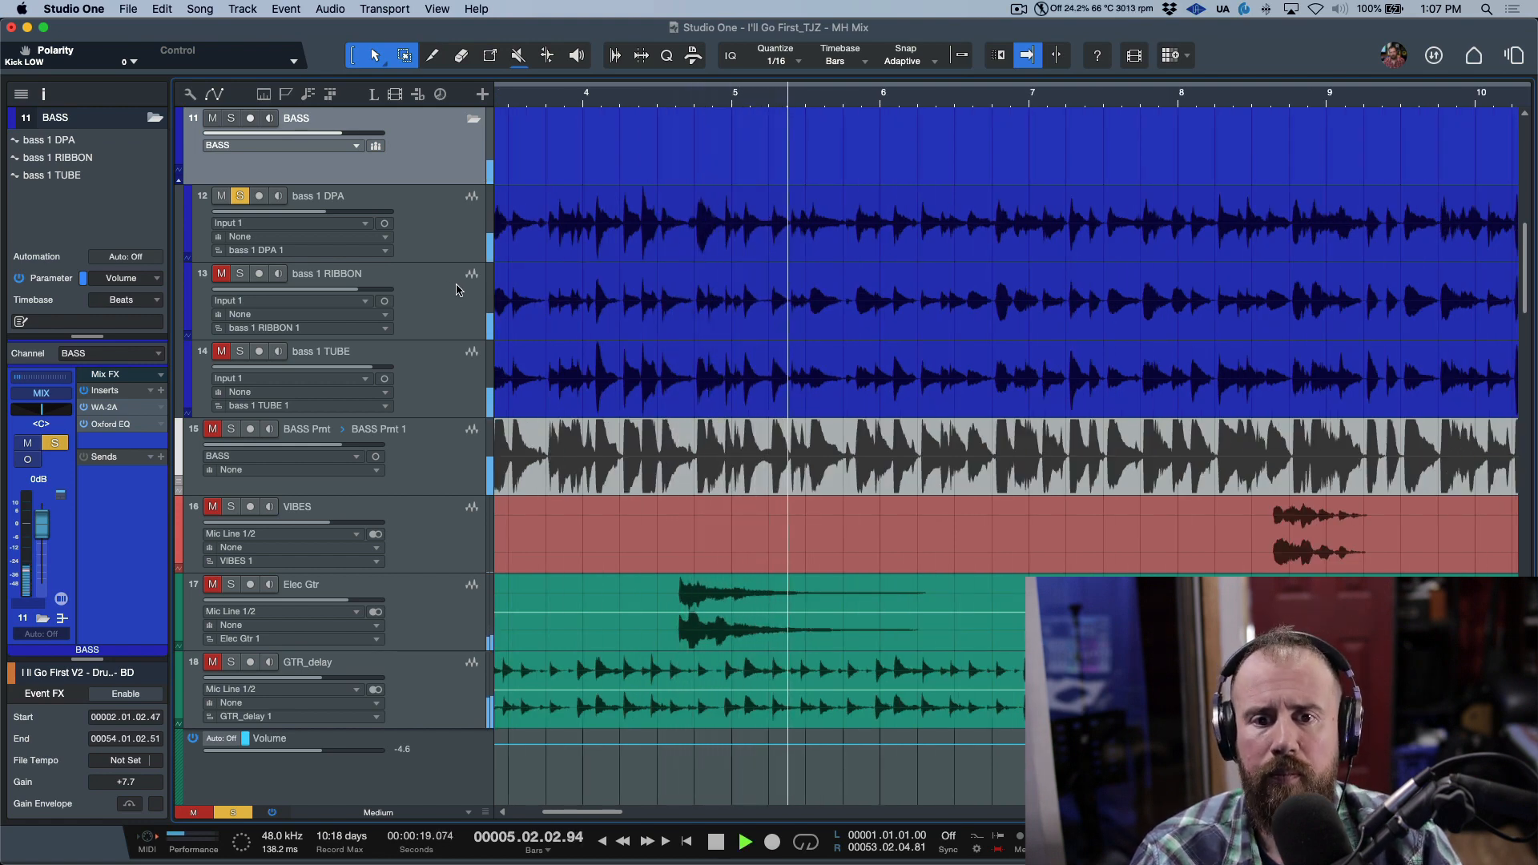
pyautogui.press('space')
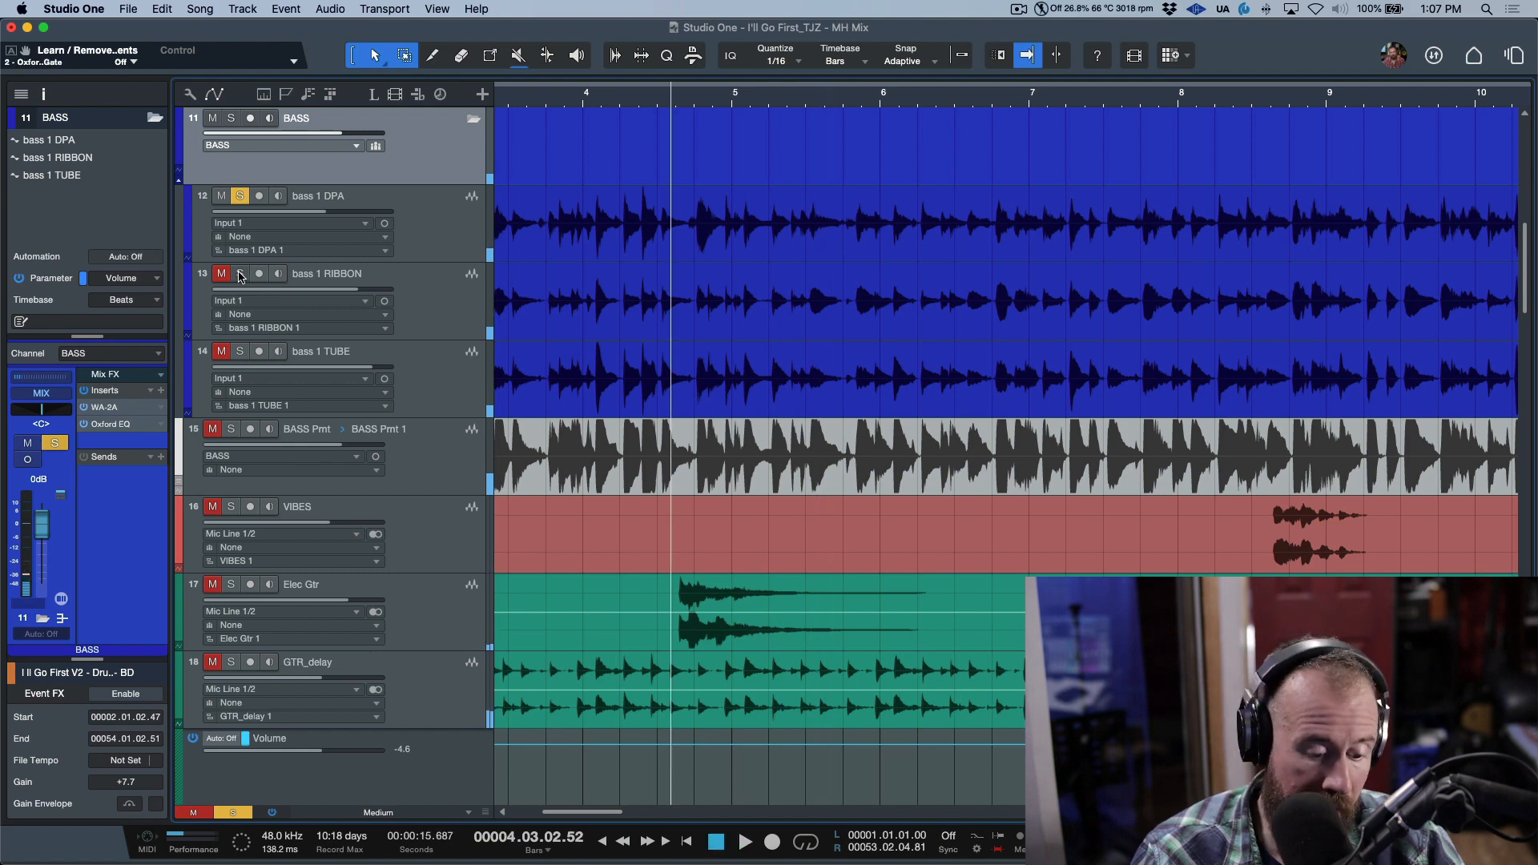
# Solo only the bass 1 RIBBON track and audition it, stopping playback when done
pyautogui.click(241, 275)
pyautogui.press('space')
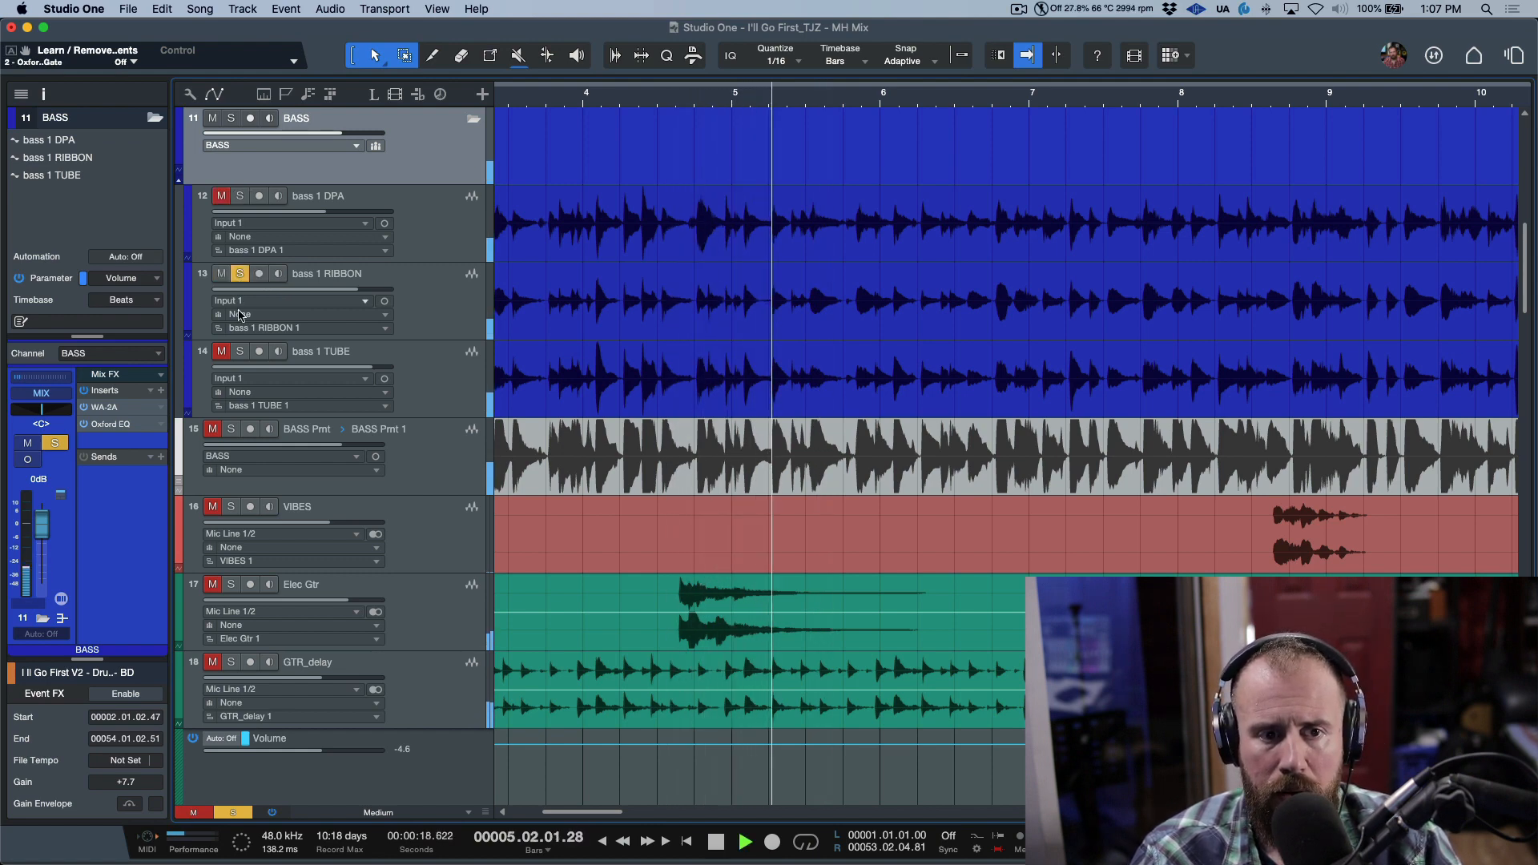
pyautogui.press('space')
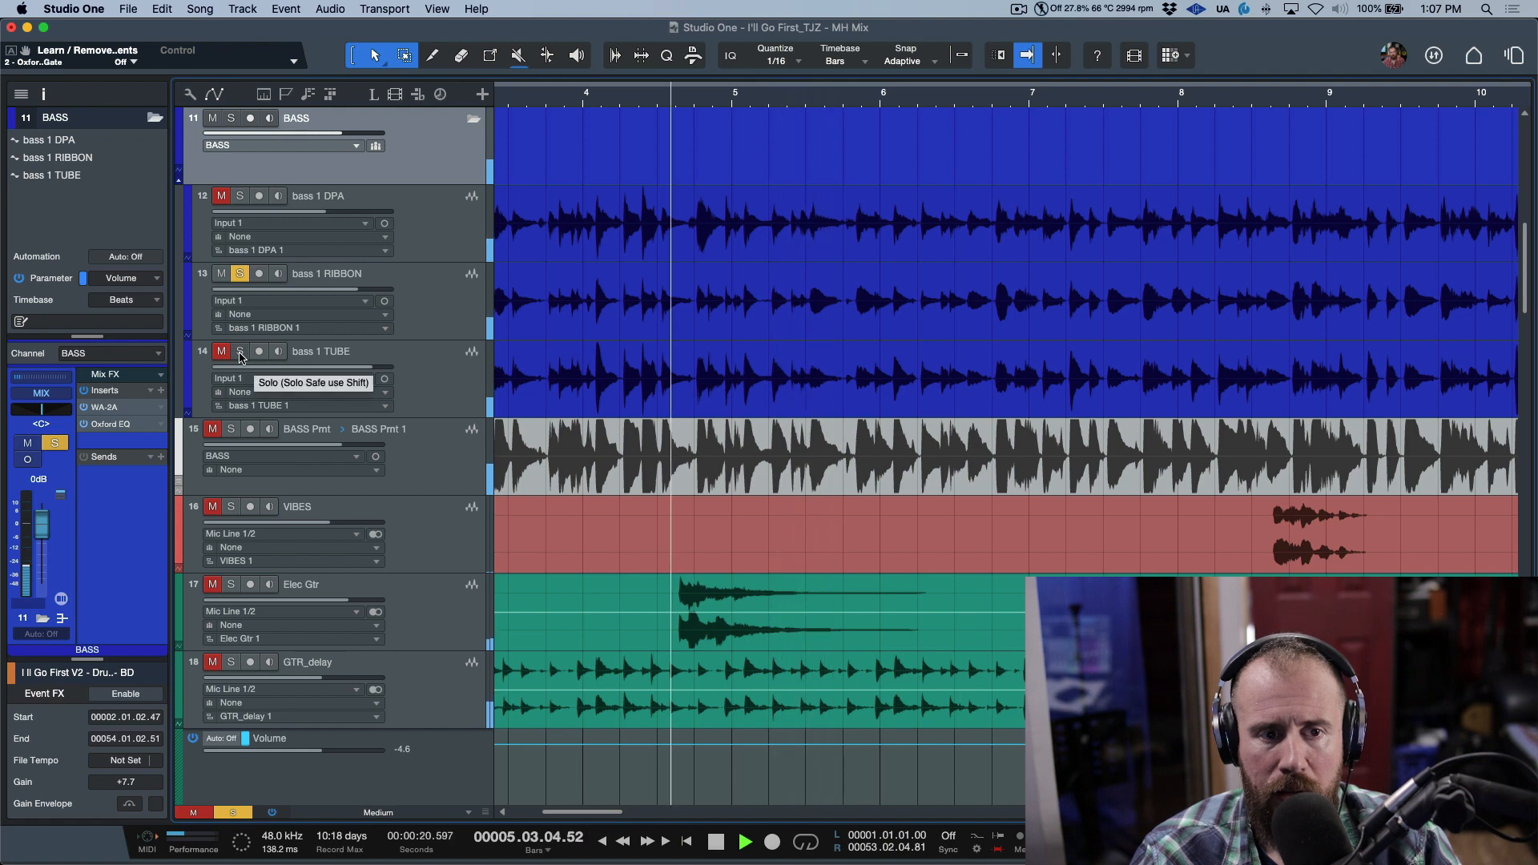
# Solo only the bass 1 TUBE track and audition it with RX 10 Spectral De-noise active, bypassed and re-enabled, closing the plug-in
pyautogui.click(240, 353)
pyautogui.press('space')
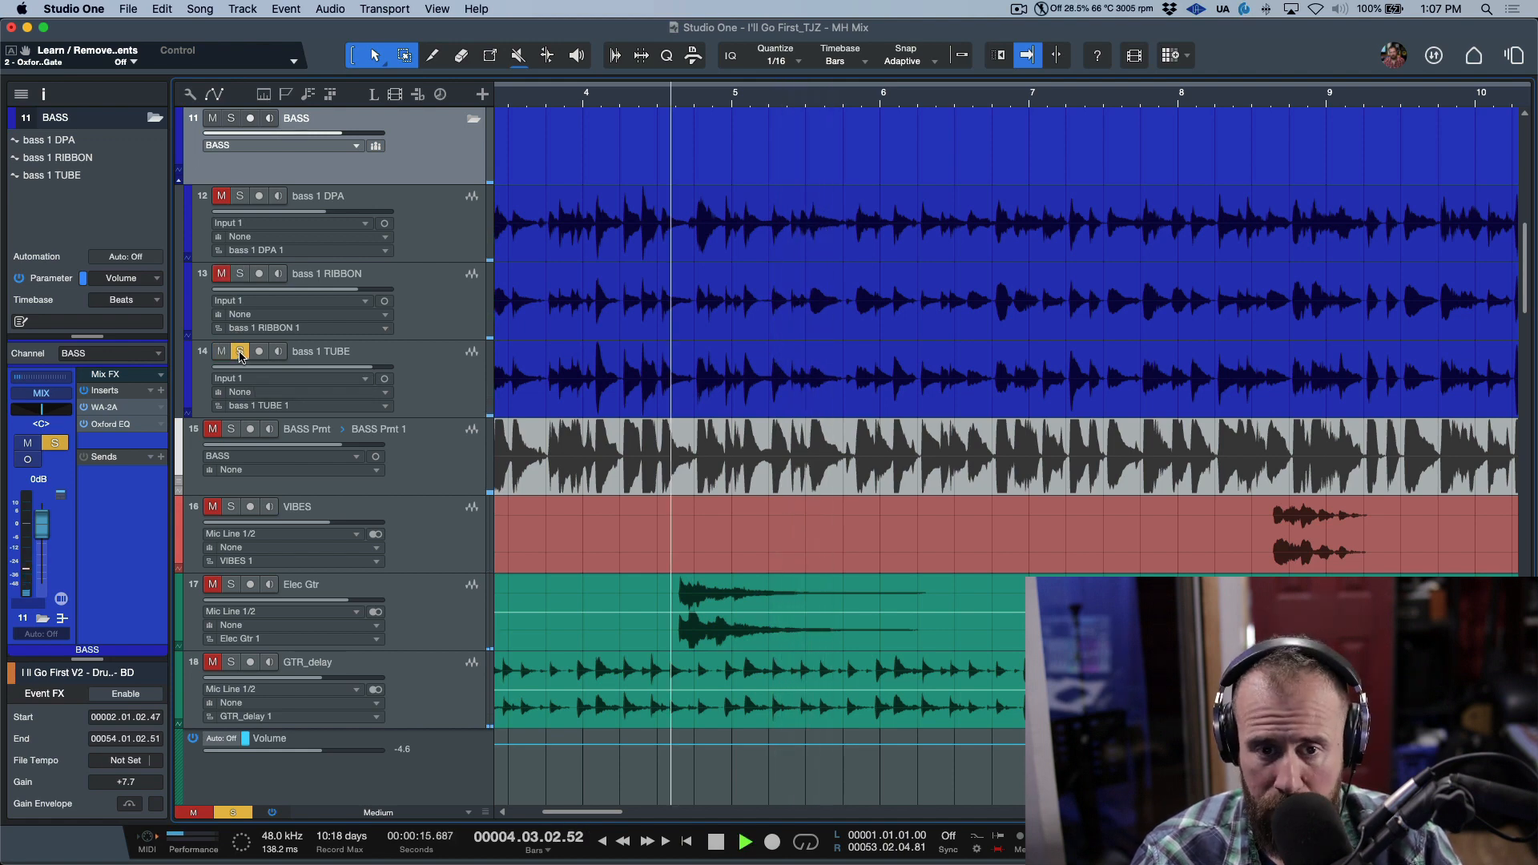
pyautogui.click(435, 379)
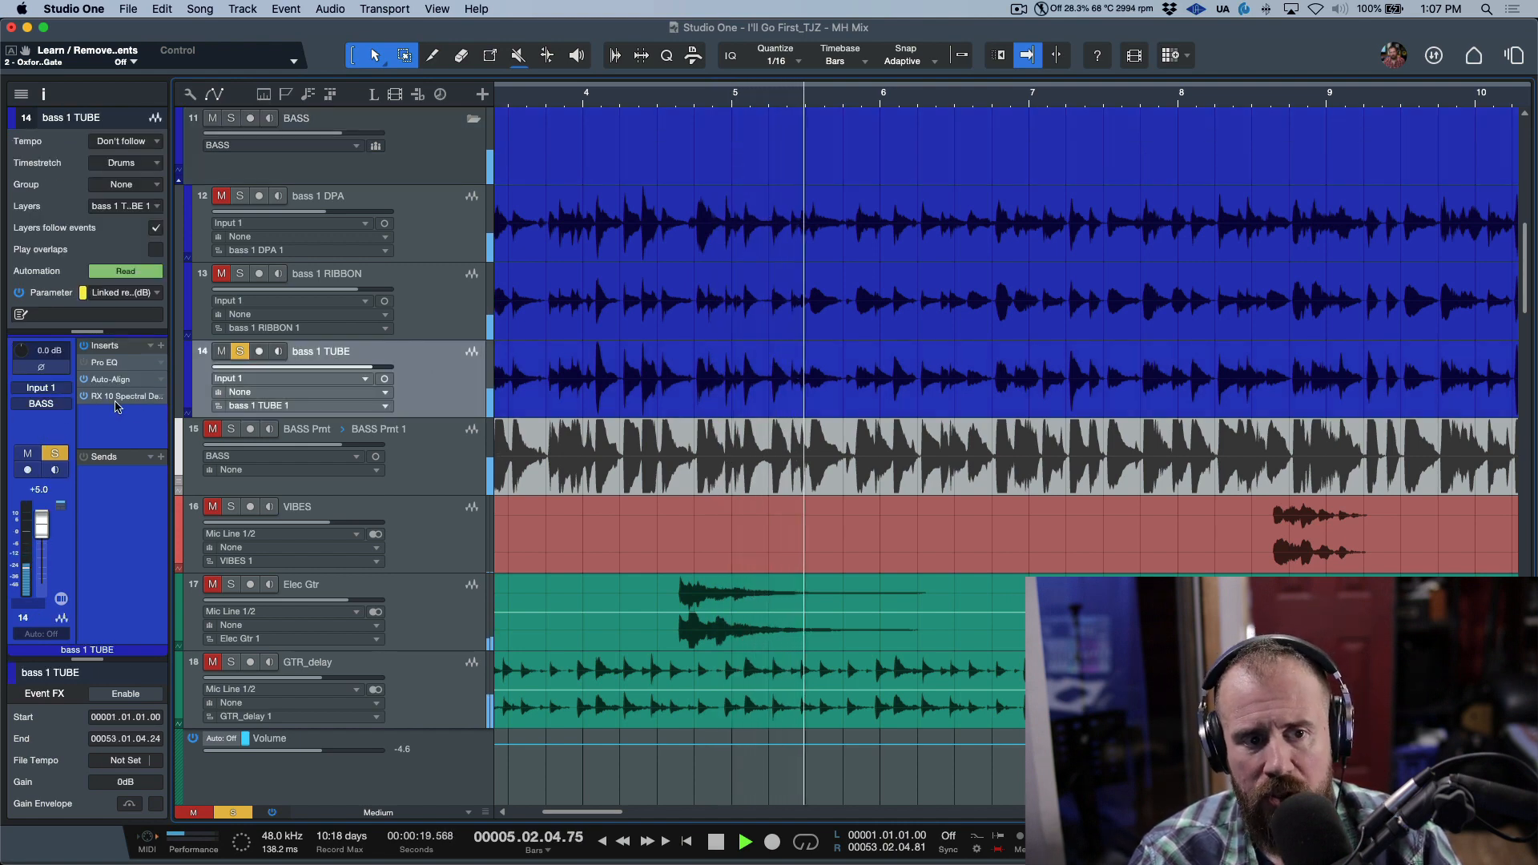
pyautogui.click(159, 397)
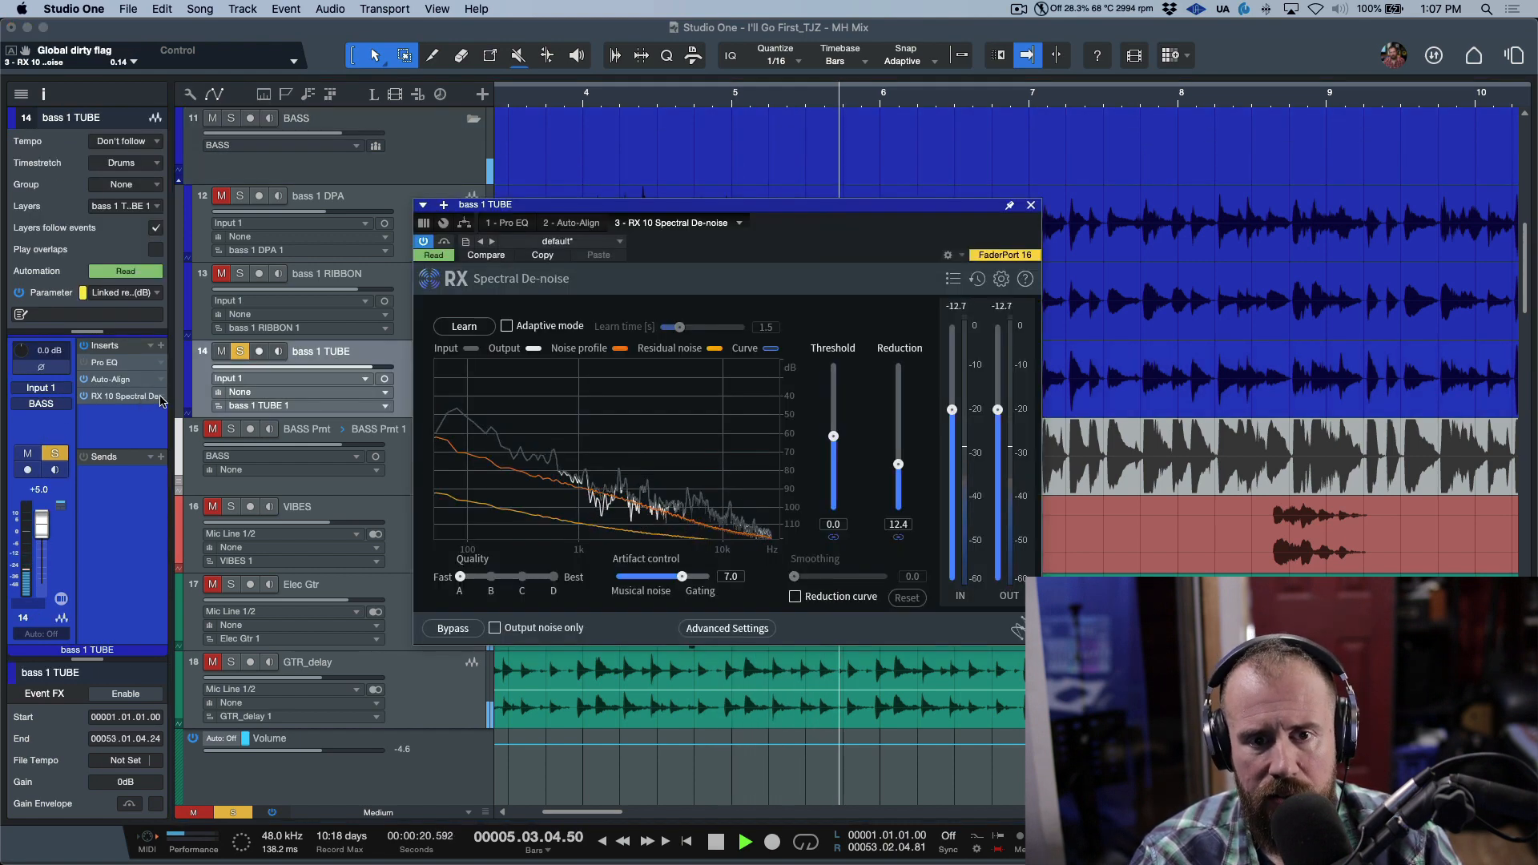
pyautogui.click(445, 242)
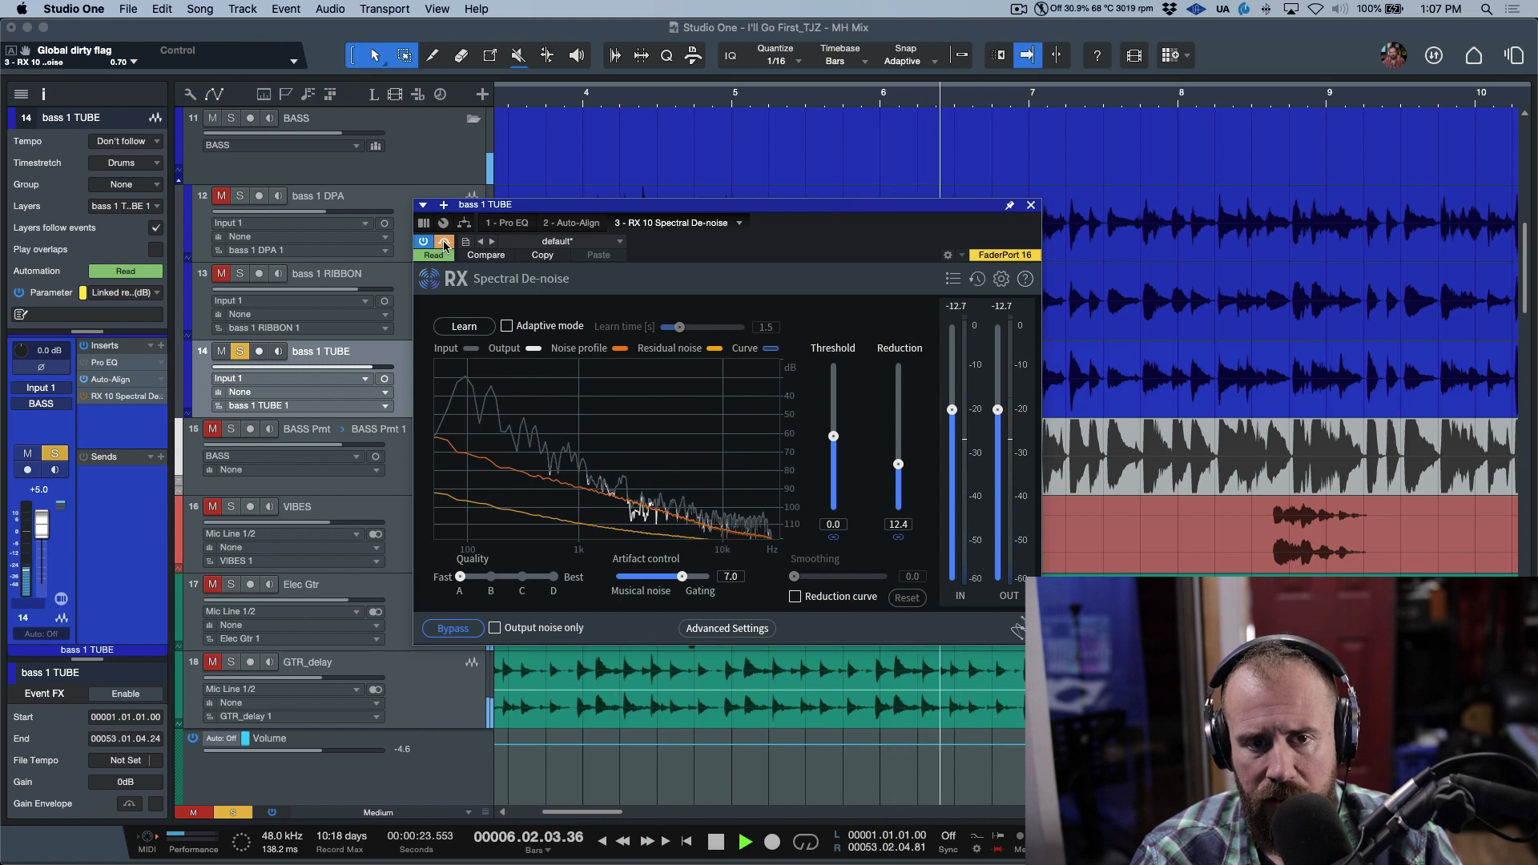
pyautogui.click(444, 242)
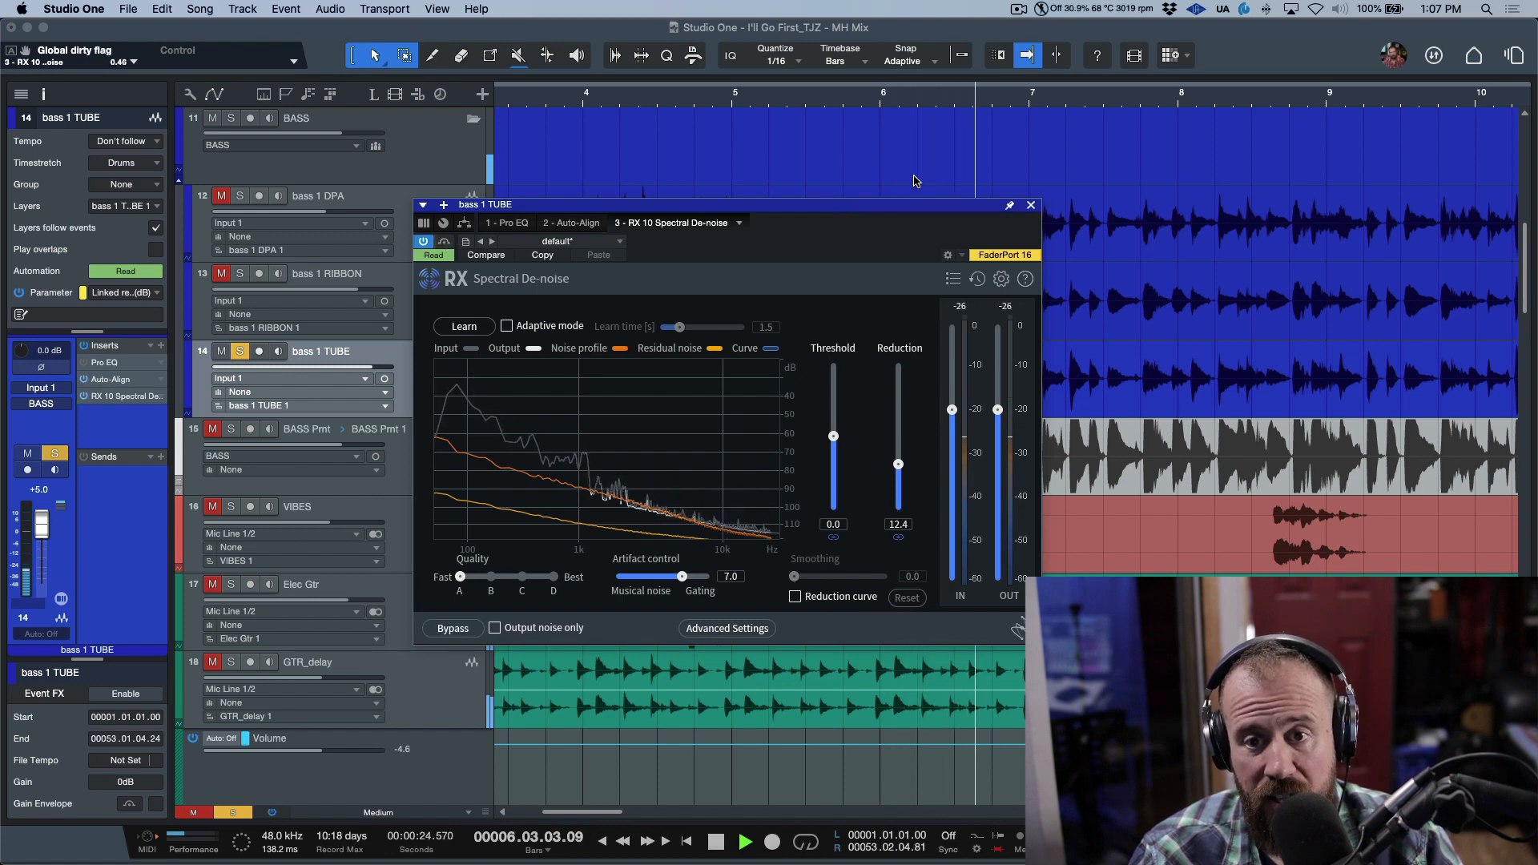
pyautogui.click(1032, 205)
pyautogui.press('space')
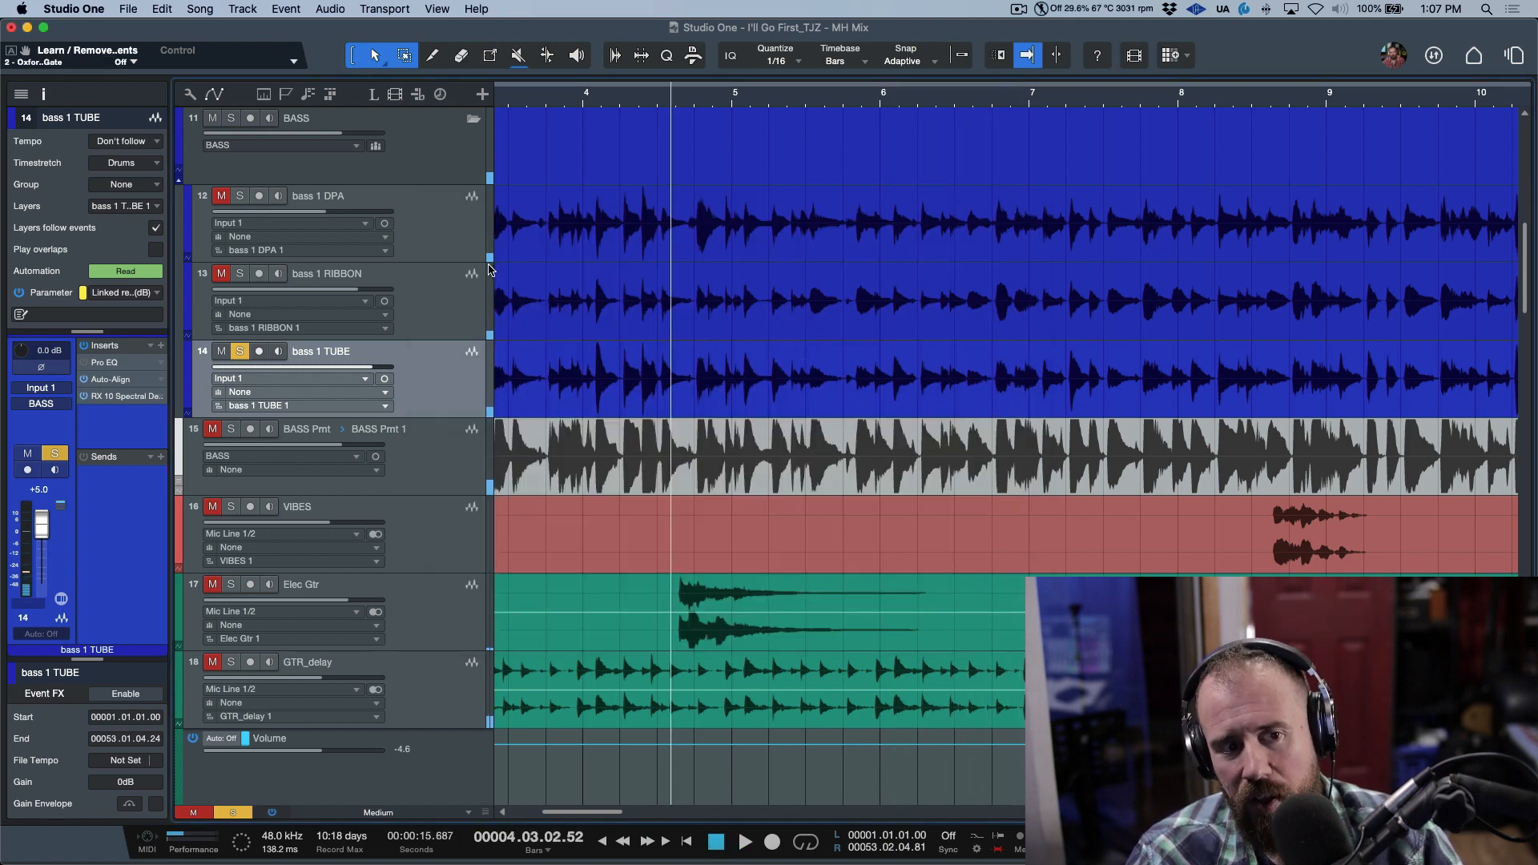
# Select the BASS bus, clear its solo in the mixer, and play the full mix
pyautogui.scroll(2, 418, 261)
pyautogui.click(447, 228)
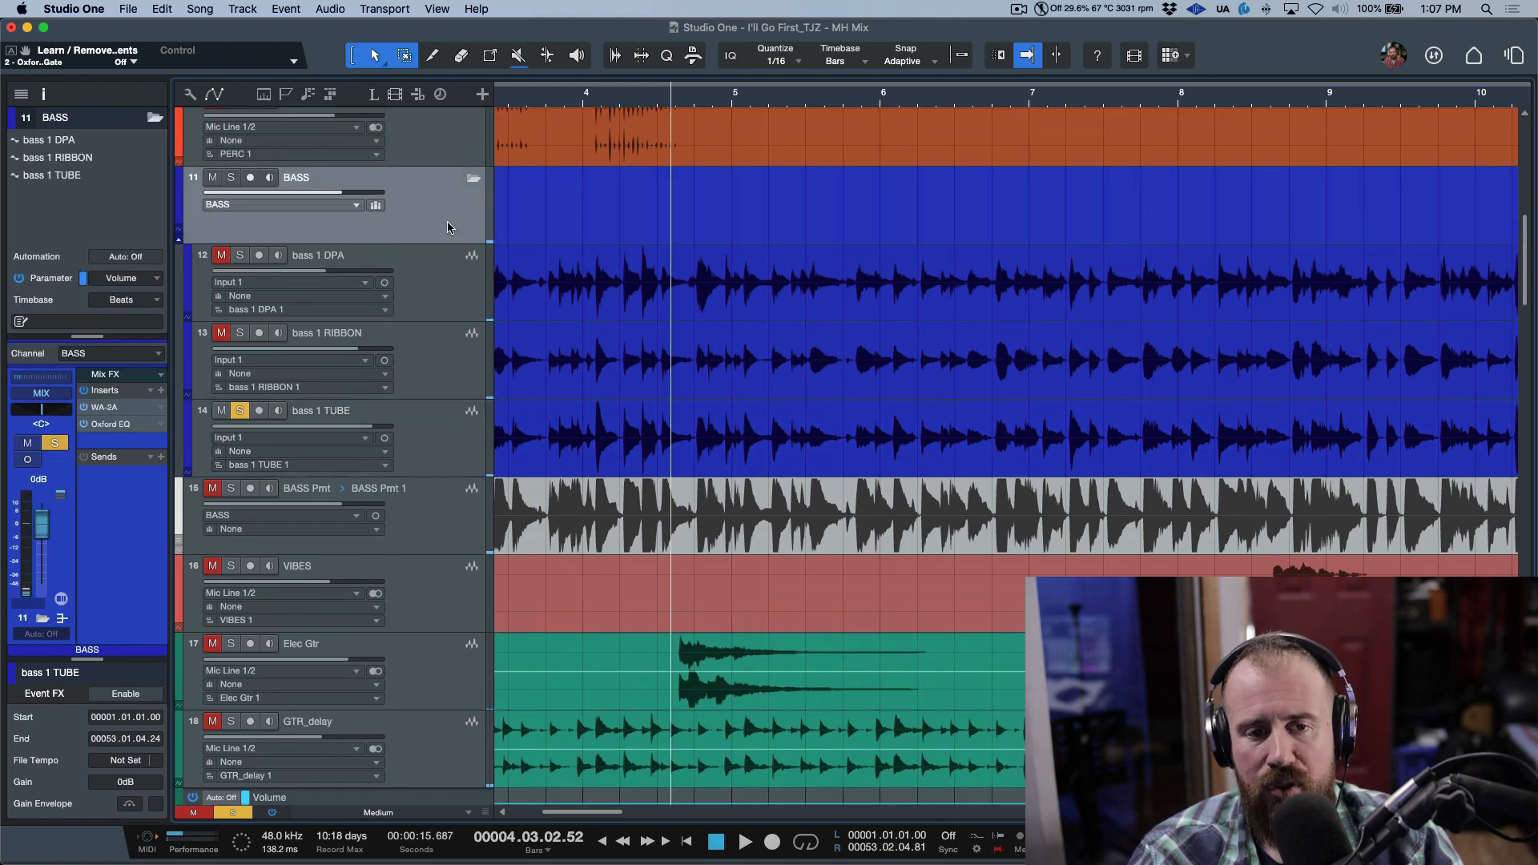
pyautogui.press('F3')
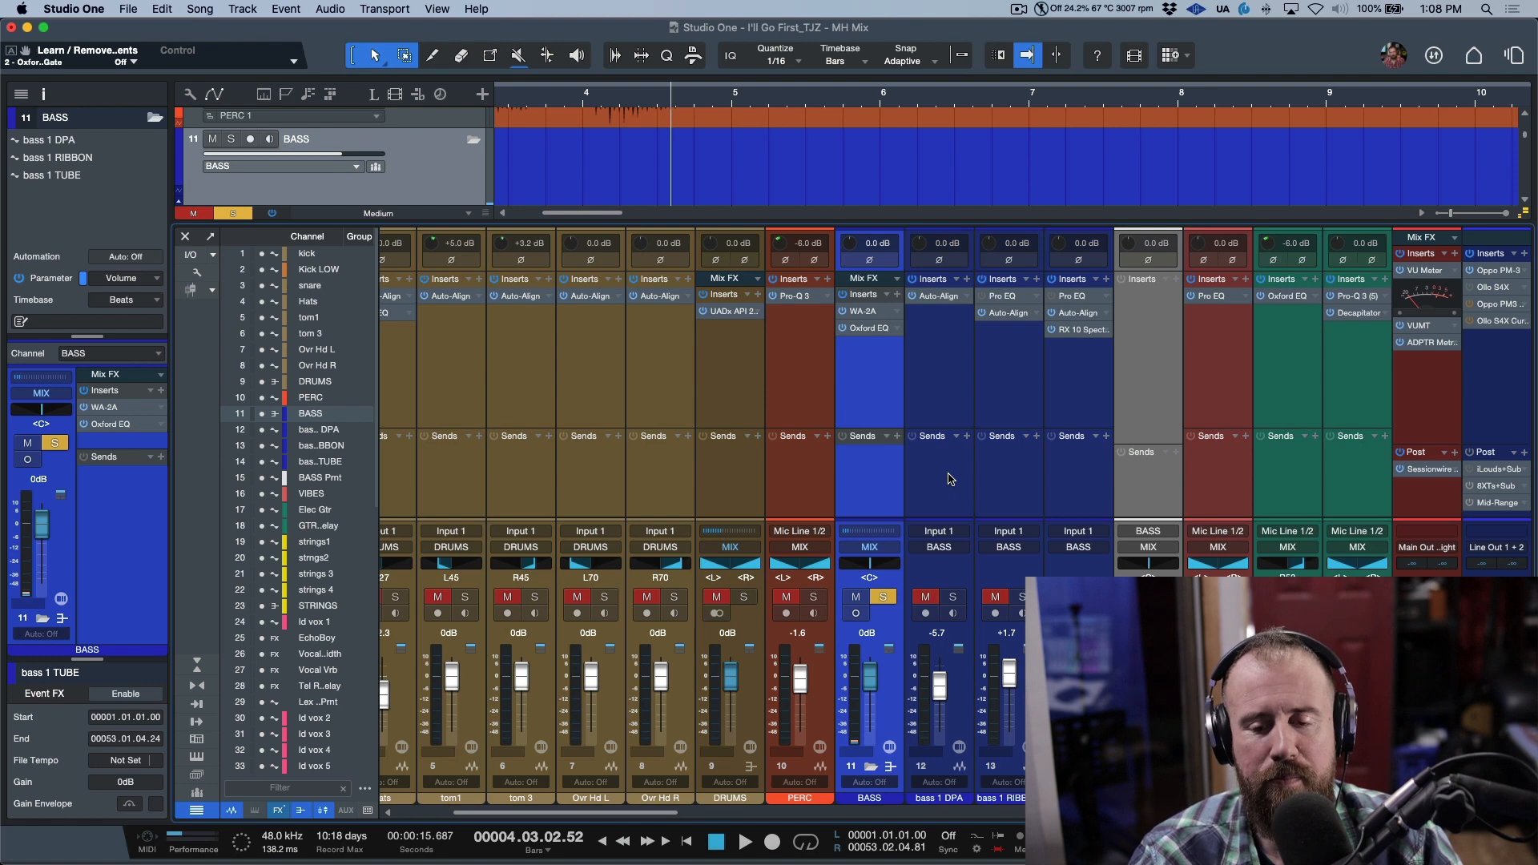
pyautogui.hscroll(3, 950, 483)
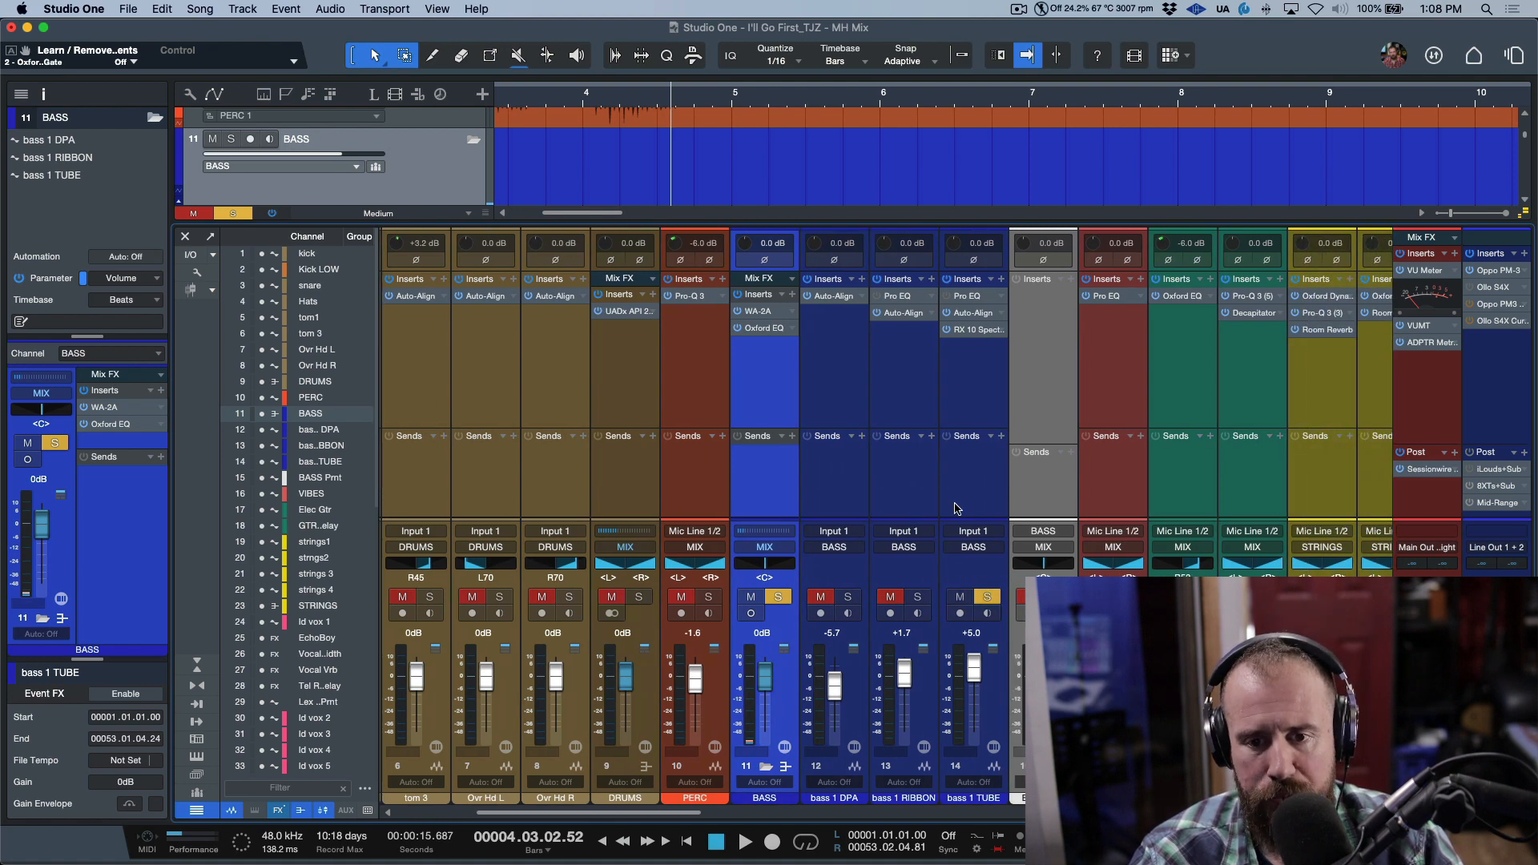
pyautogui.click(778, 597)
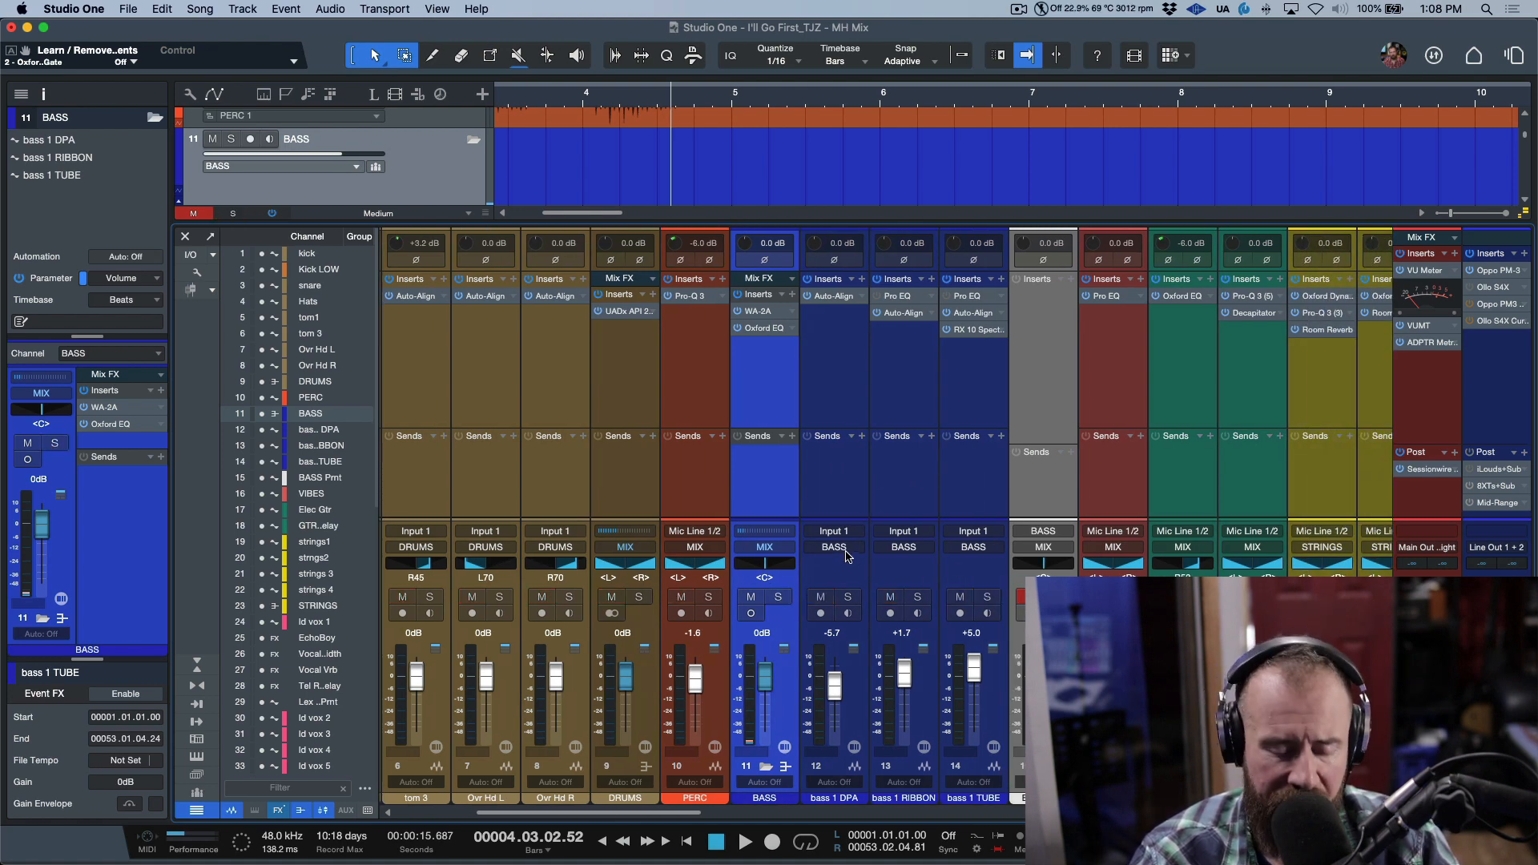
pyautogui.press('space')
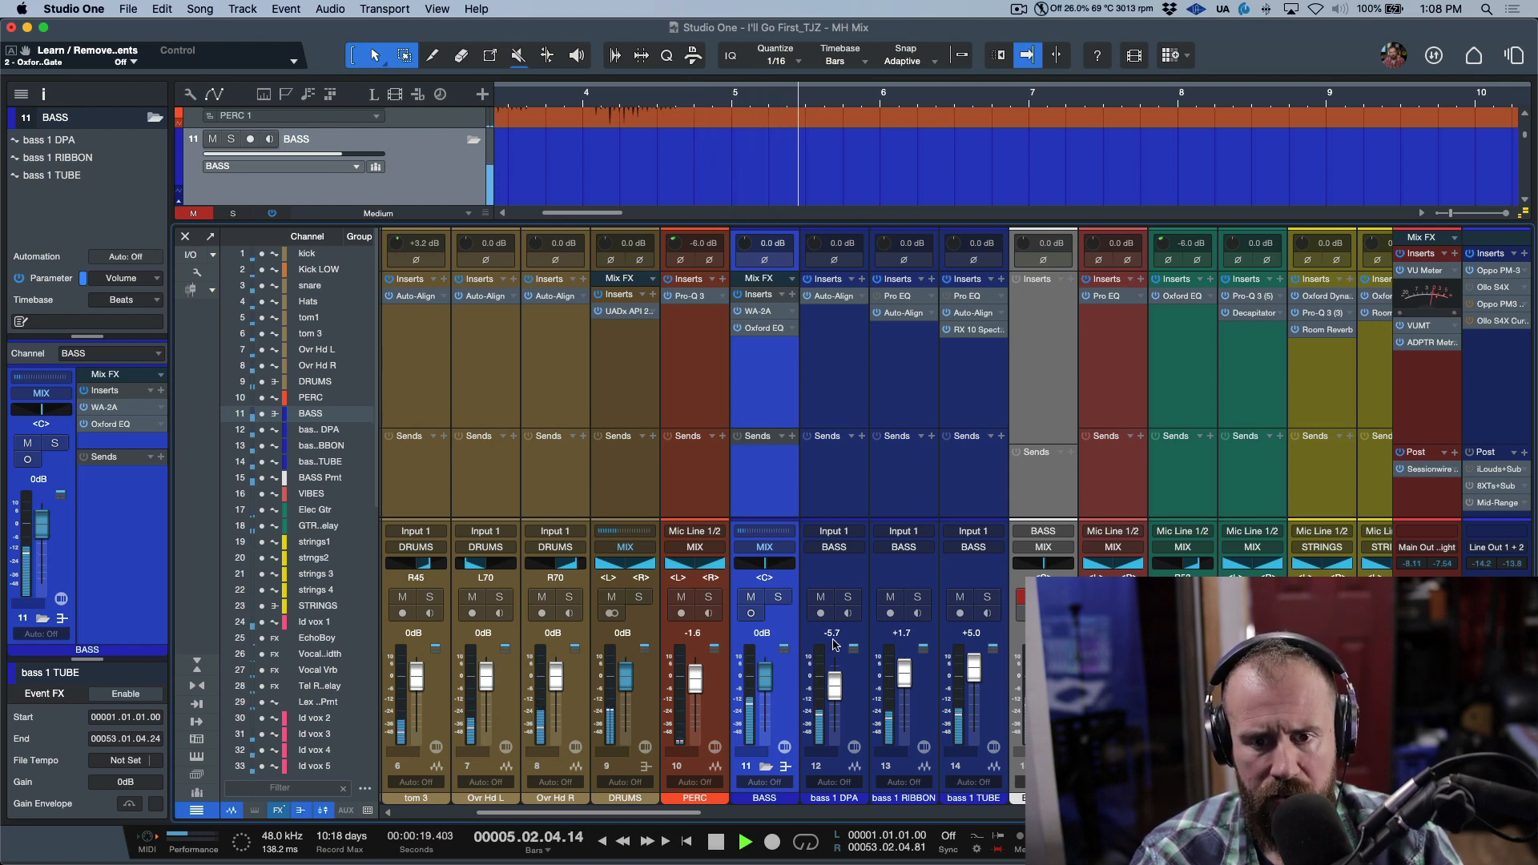
# Solo the BASS bus, PERC and DRUMS channels together during playback, stopping the transport after listening
pyautogui.click(780, 599)
pyautogui.click(708, 597)
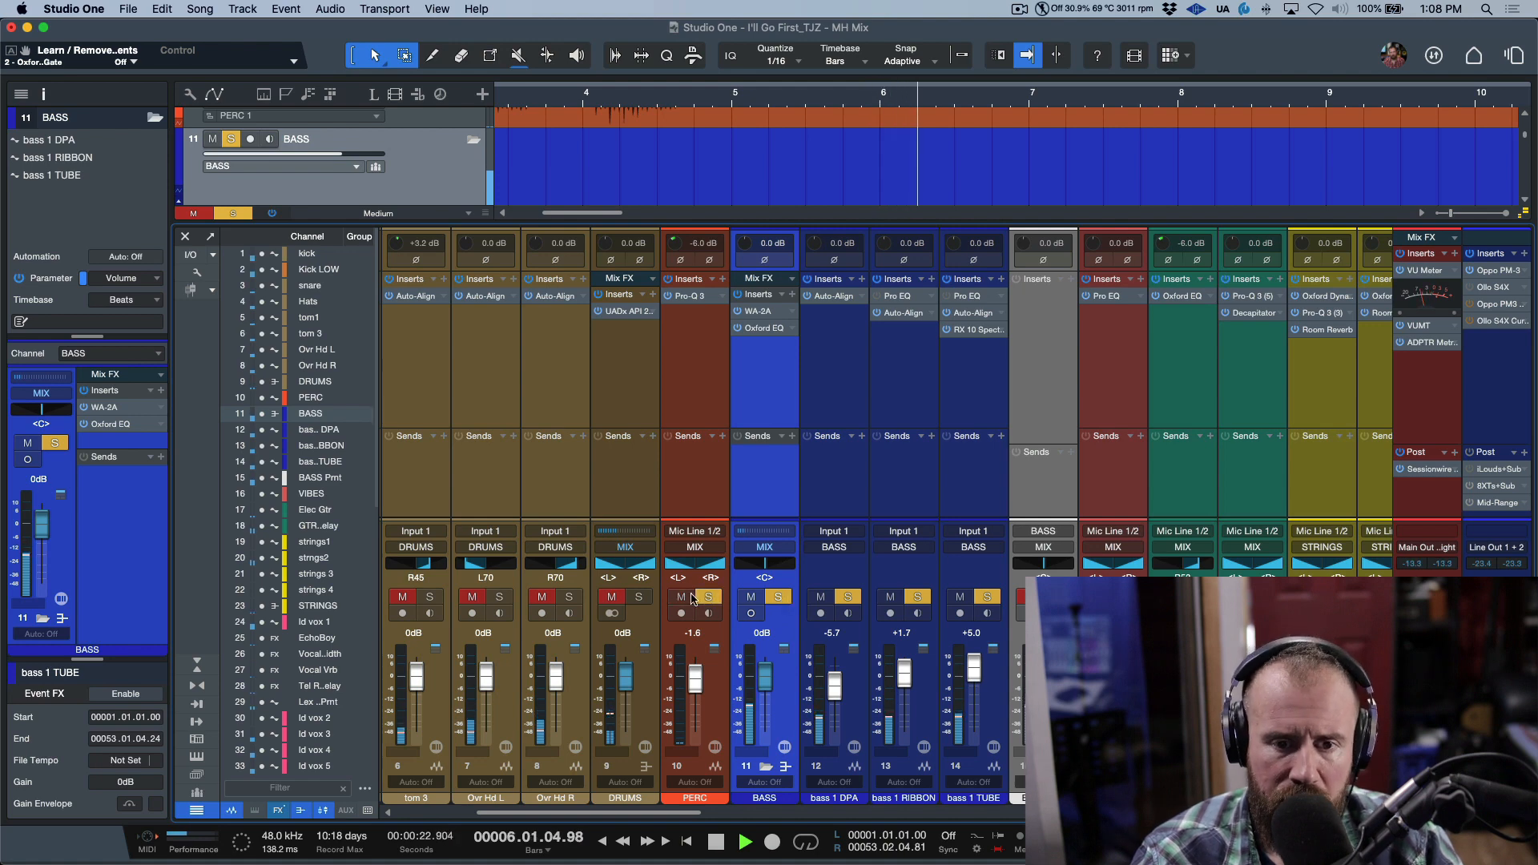
pyautogui.click(638, 597)
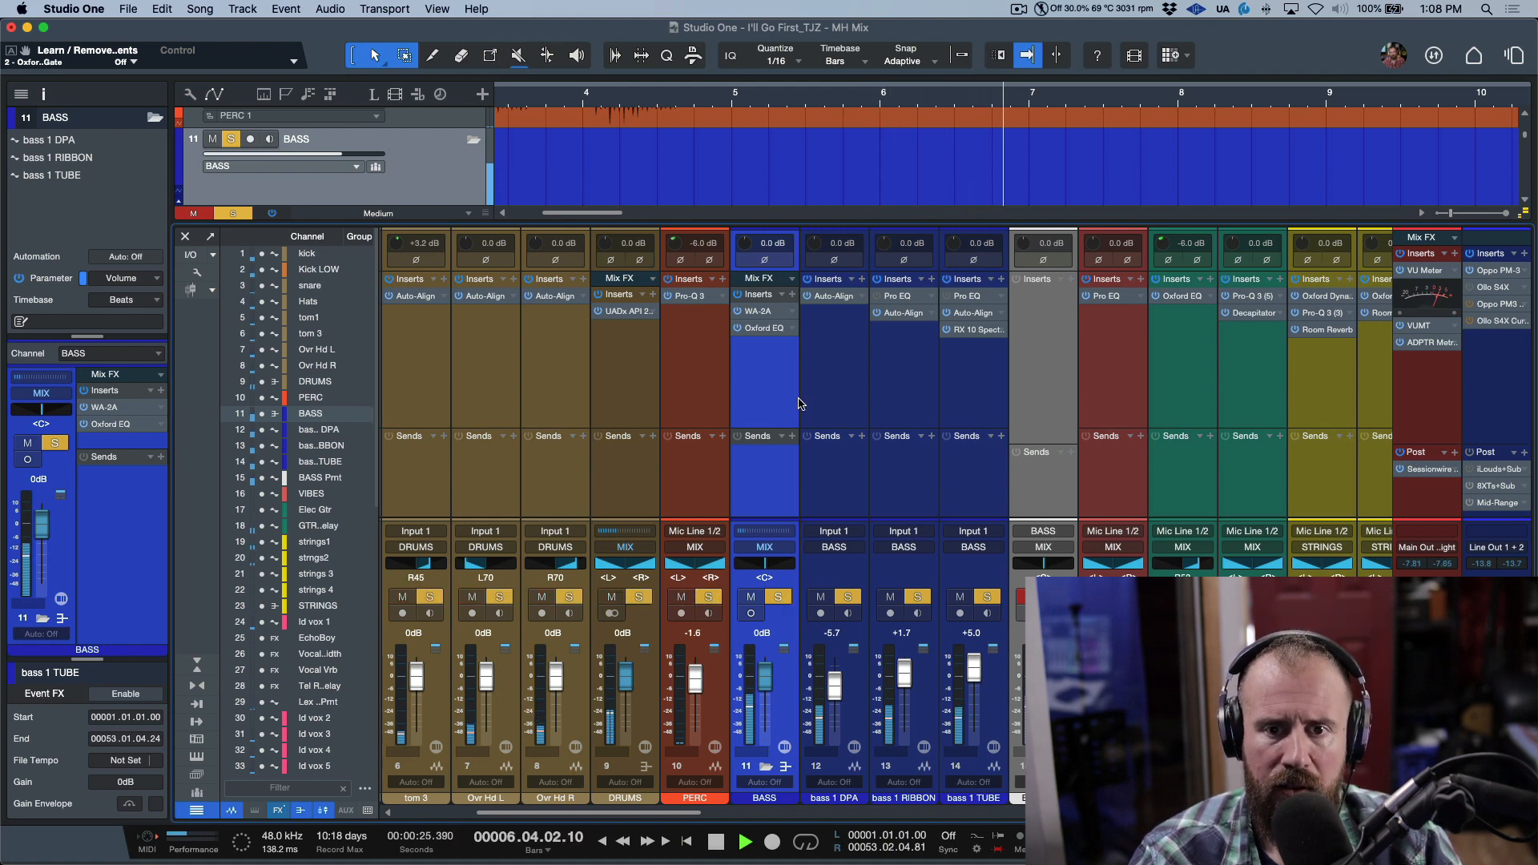
pyautogui.press('space')
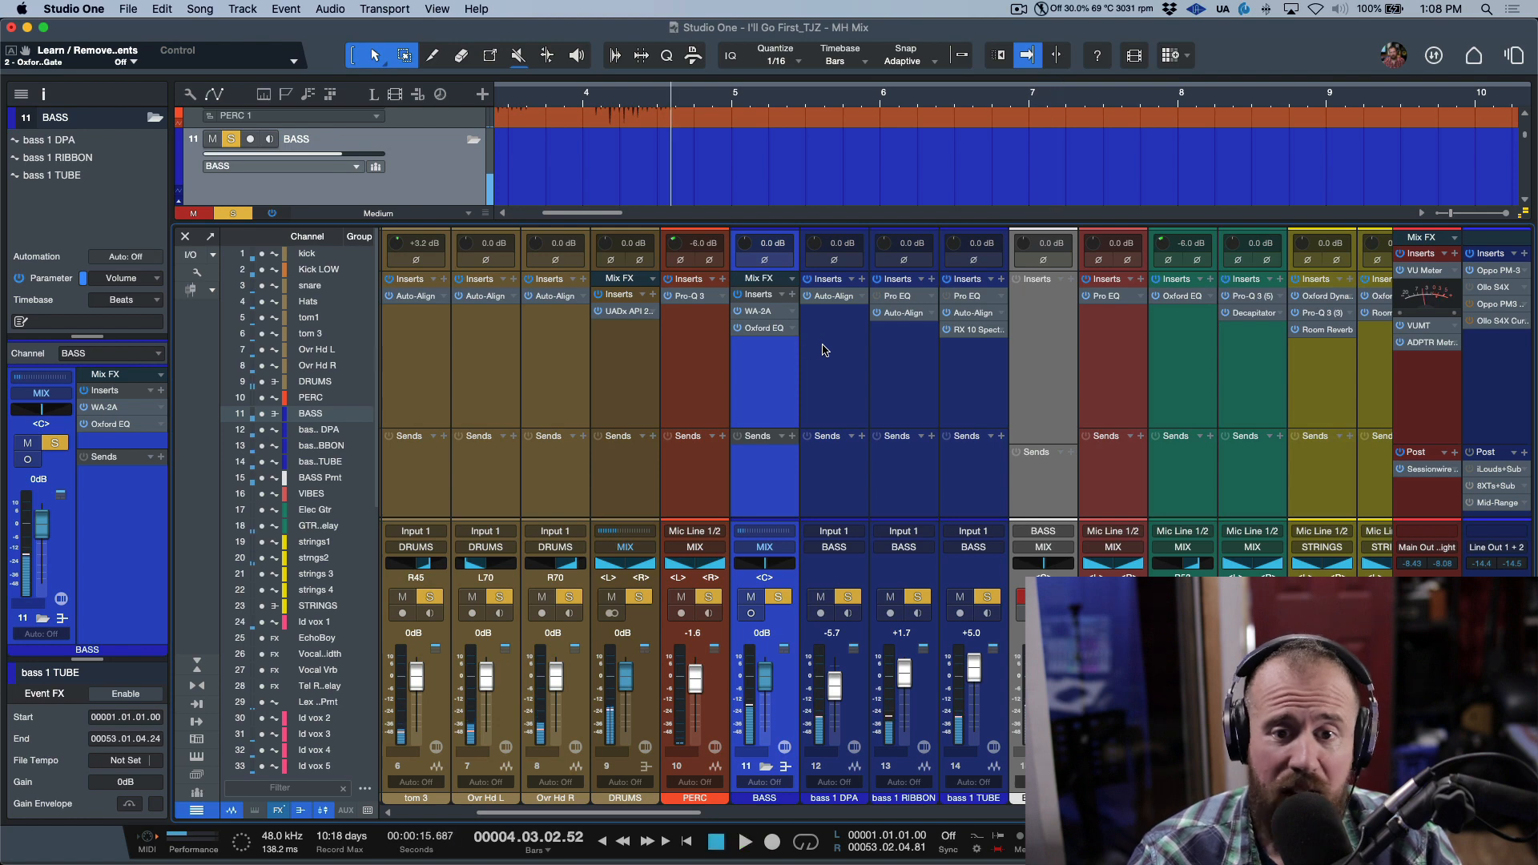
# Step through the bass 1 DPA, RIBBON and TUBE channels, and inspect the WA-2A Pipeline XT insert on the BASS bus during playback
pyautogui.click(835, 396)
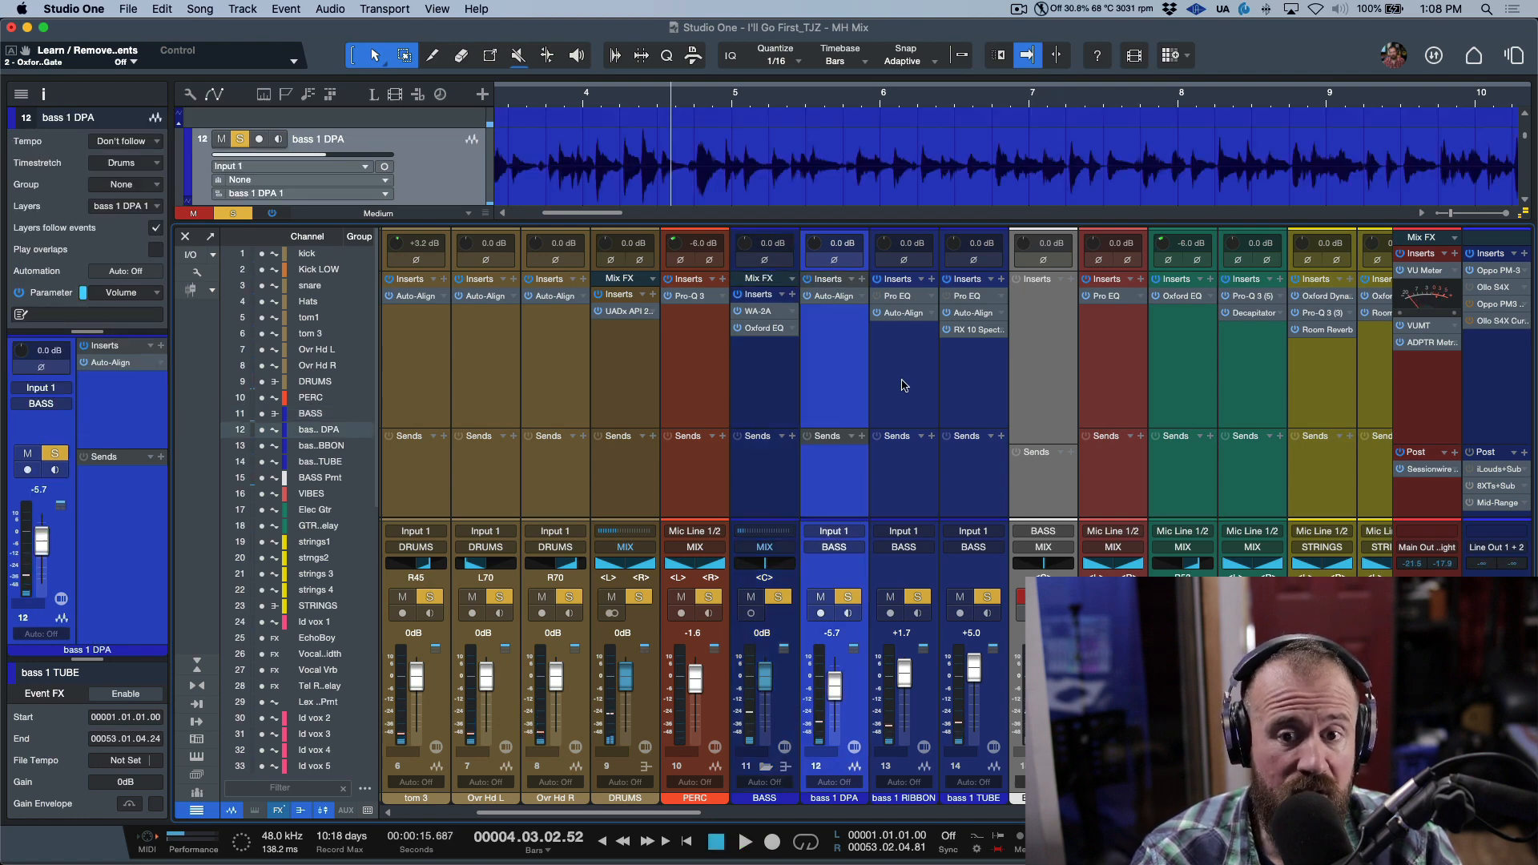
pyautogui.click(903, 384)
pyautogui.click(968, 378)
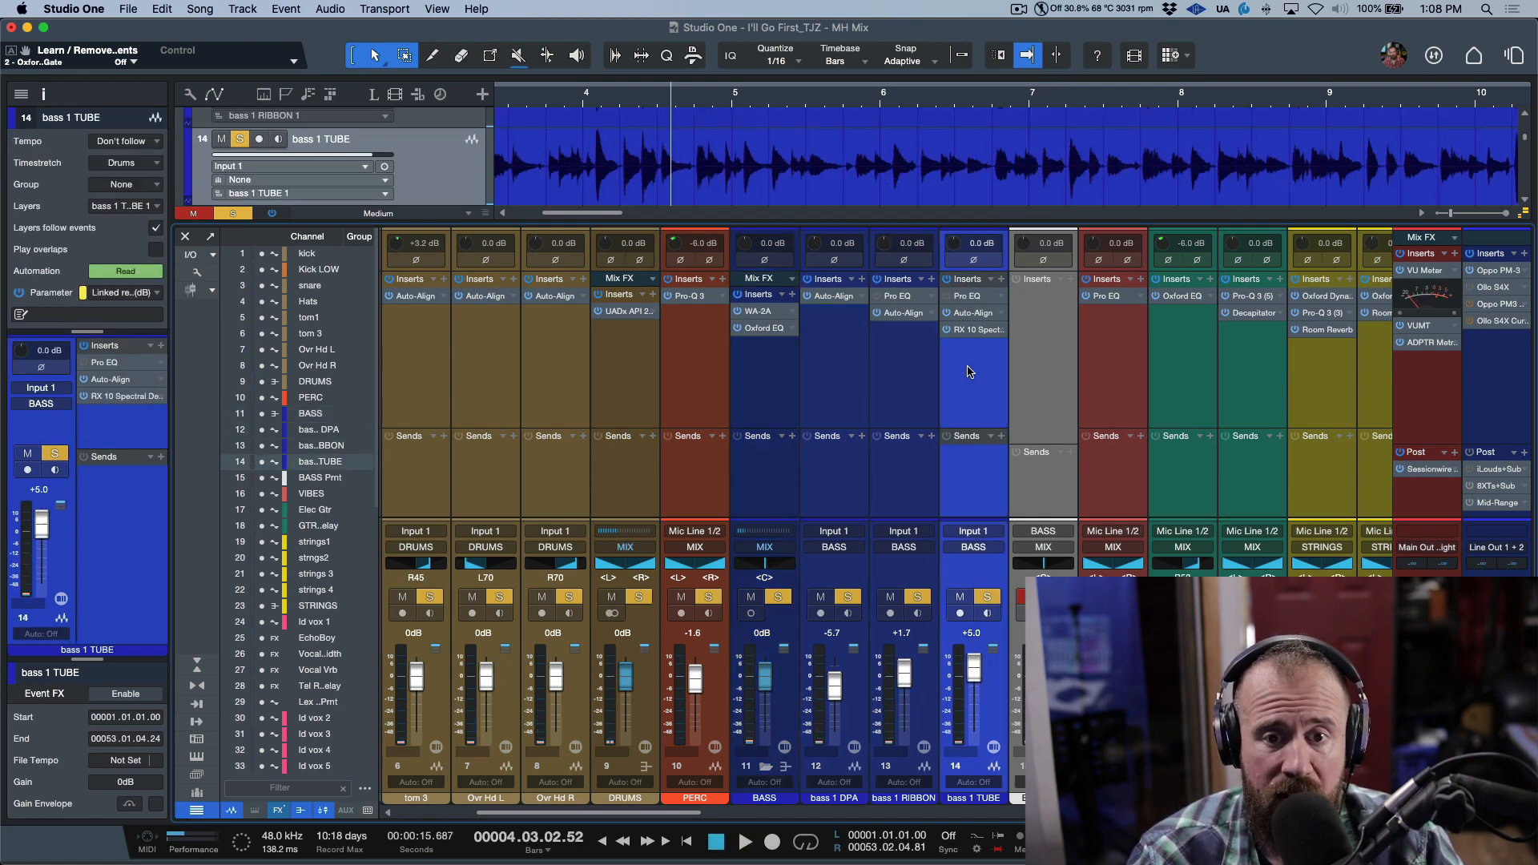
pyautogui.click(774, 388)
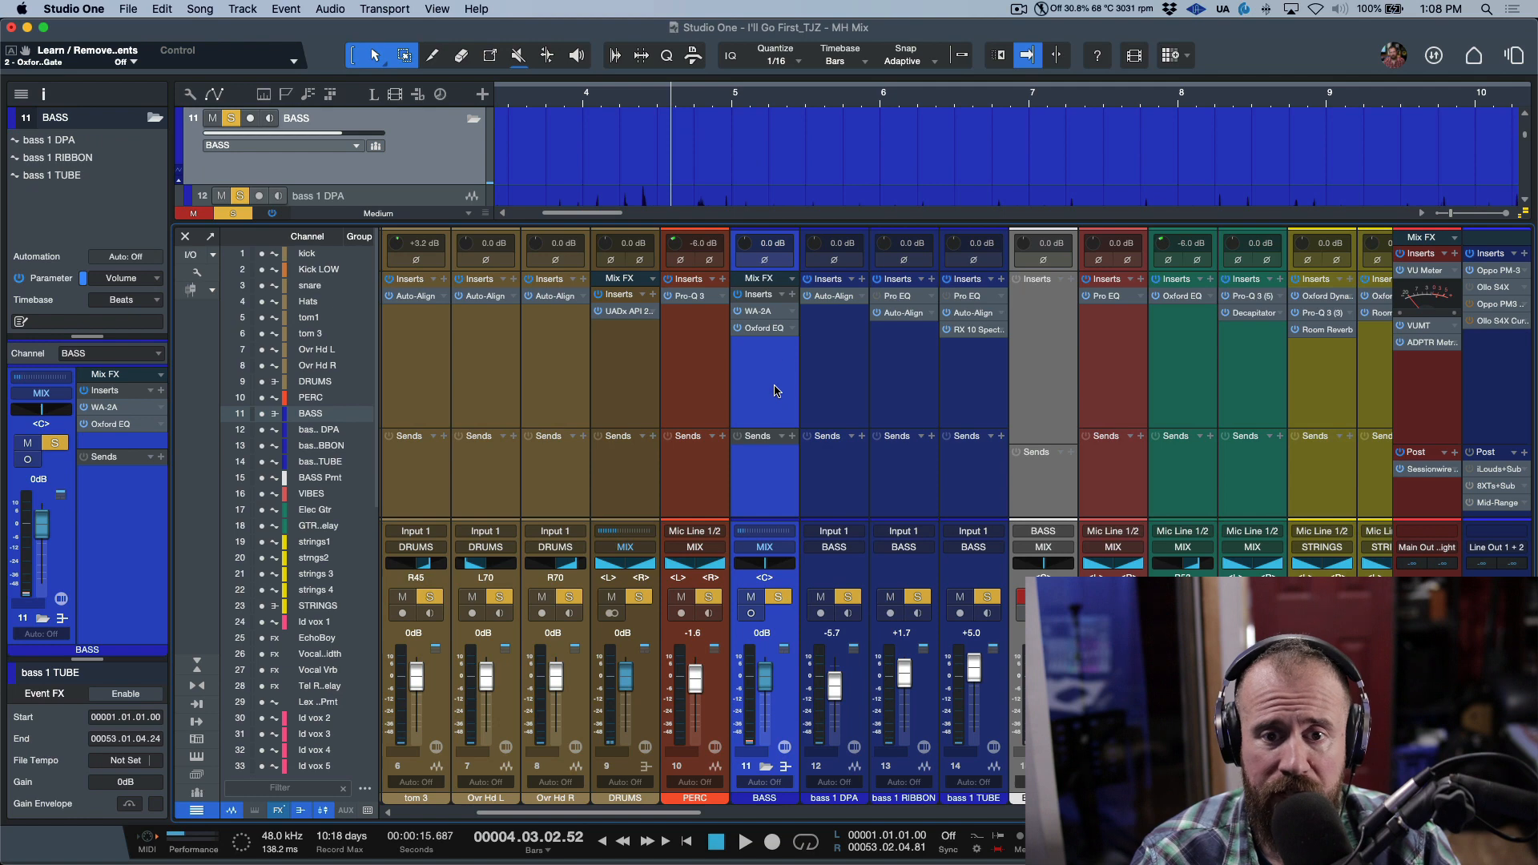
pyautogui.click(771, 312)
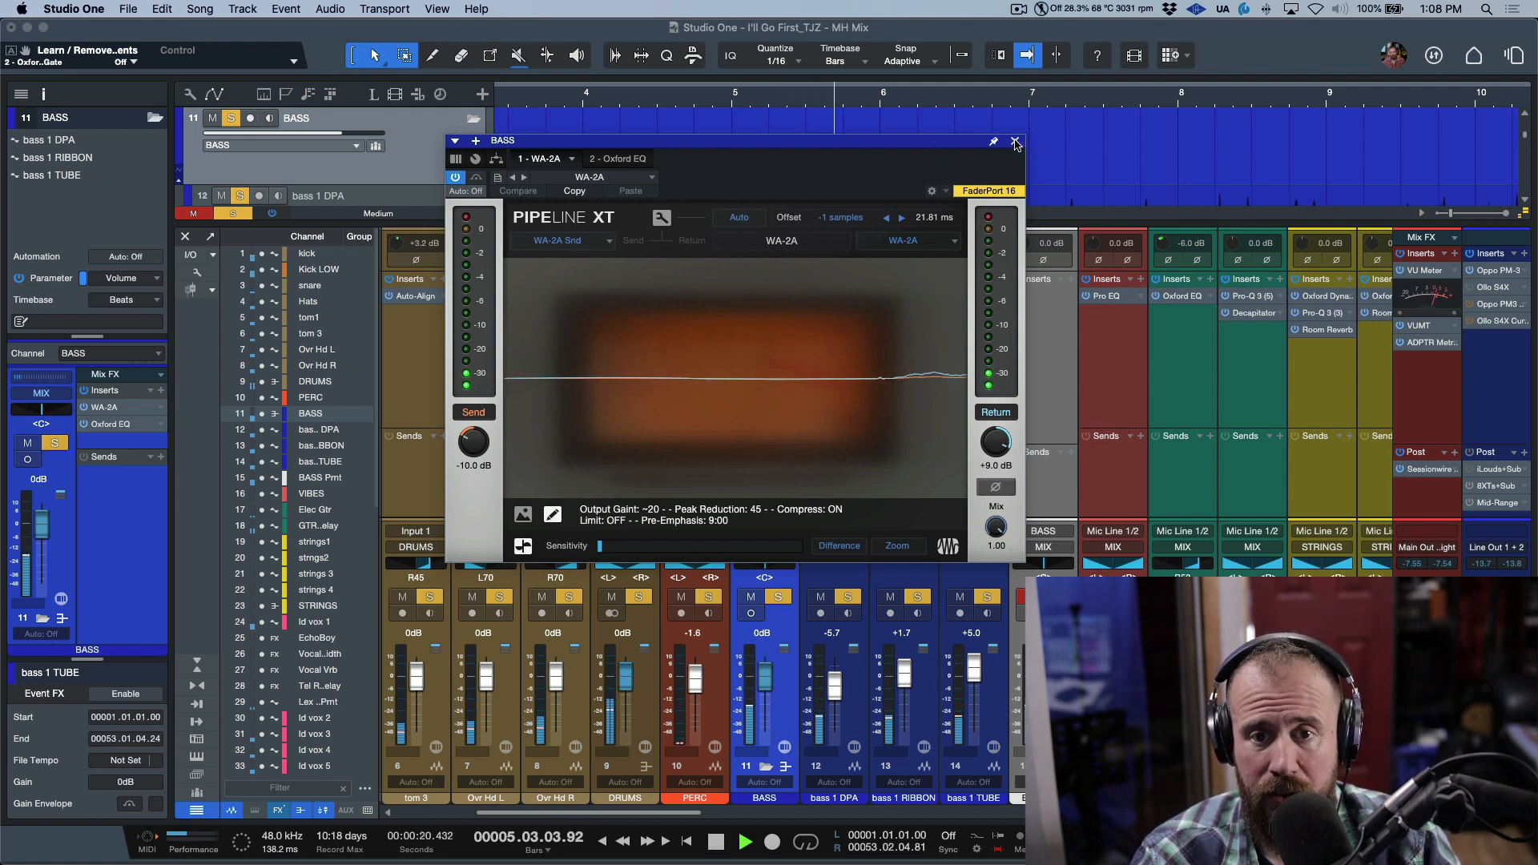
pyautogui.click(1015, 140)
# Compare the BASS bus Oxford EQ with its HMF band off and on again, closing the plug-in after stopping playback
pyautogui.click(765, 328)
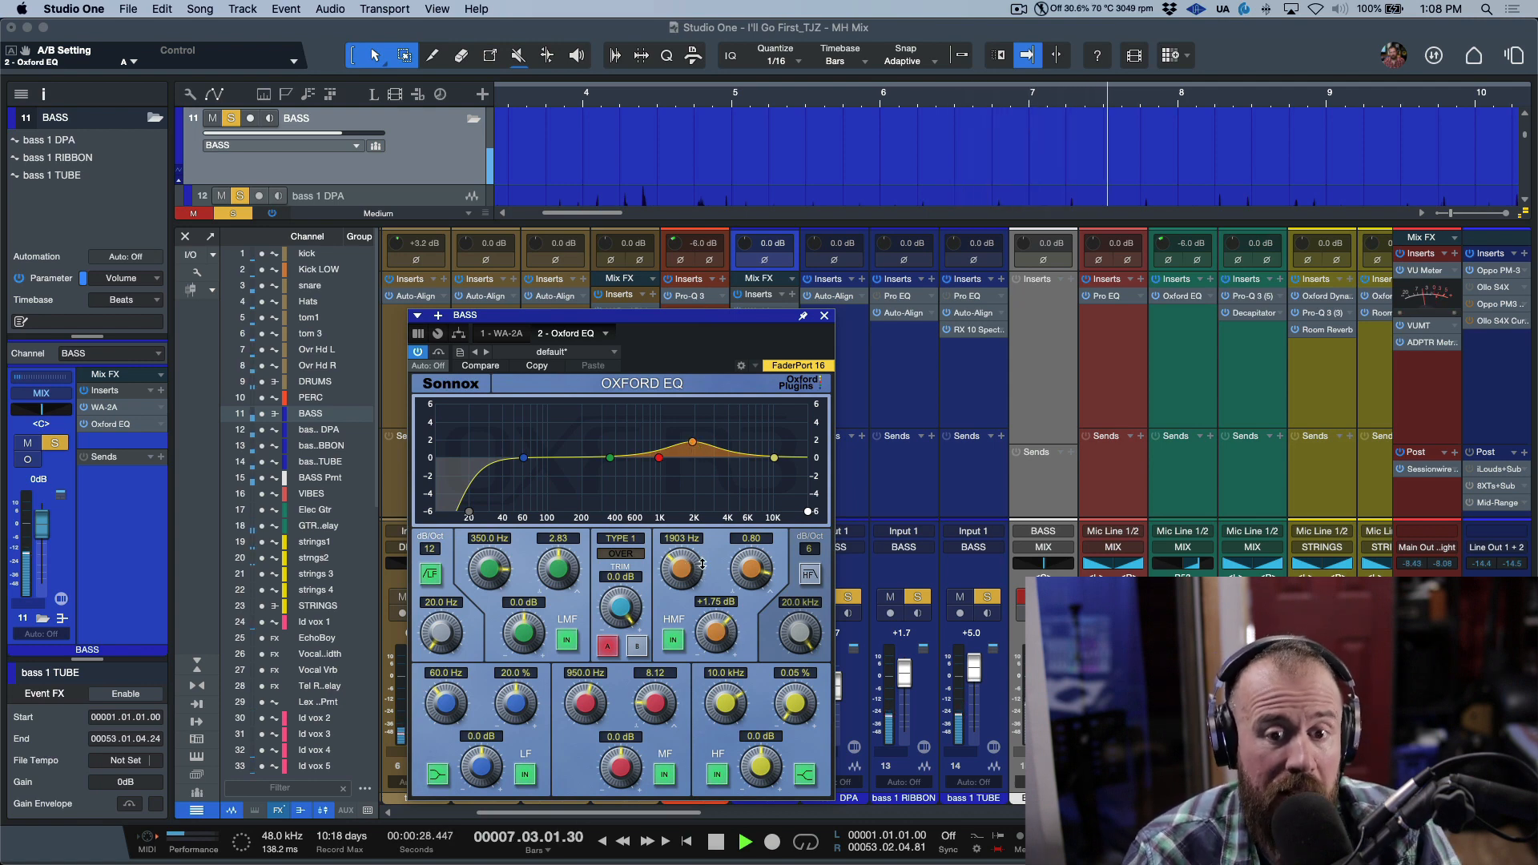
pyautogui.click(675, 639)
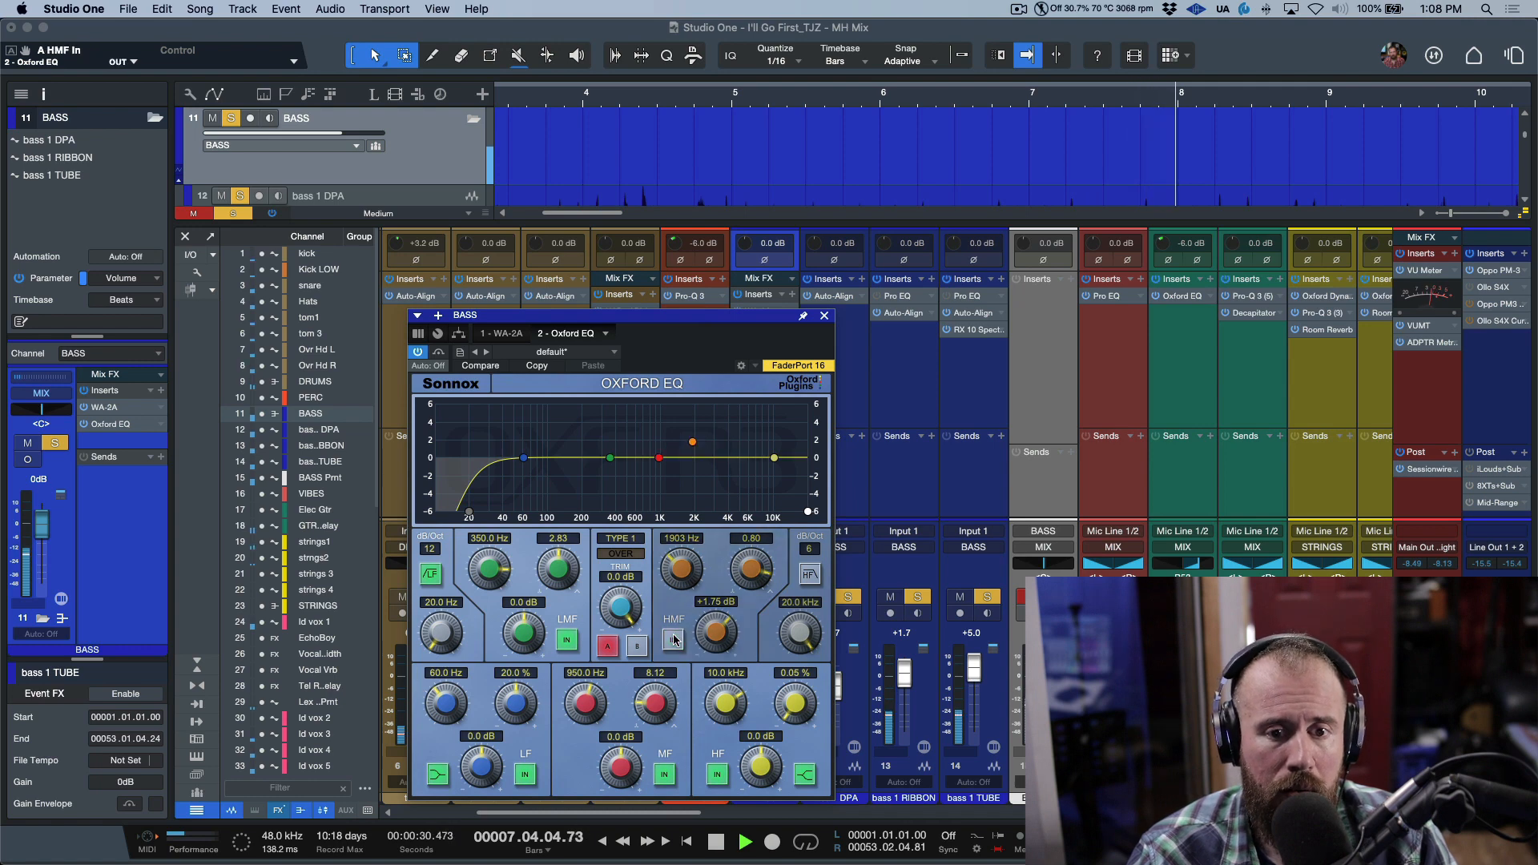
pyautogui.click(675, 639)
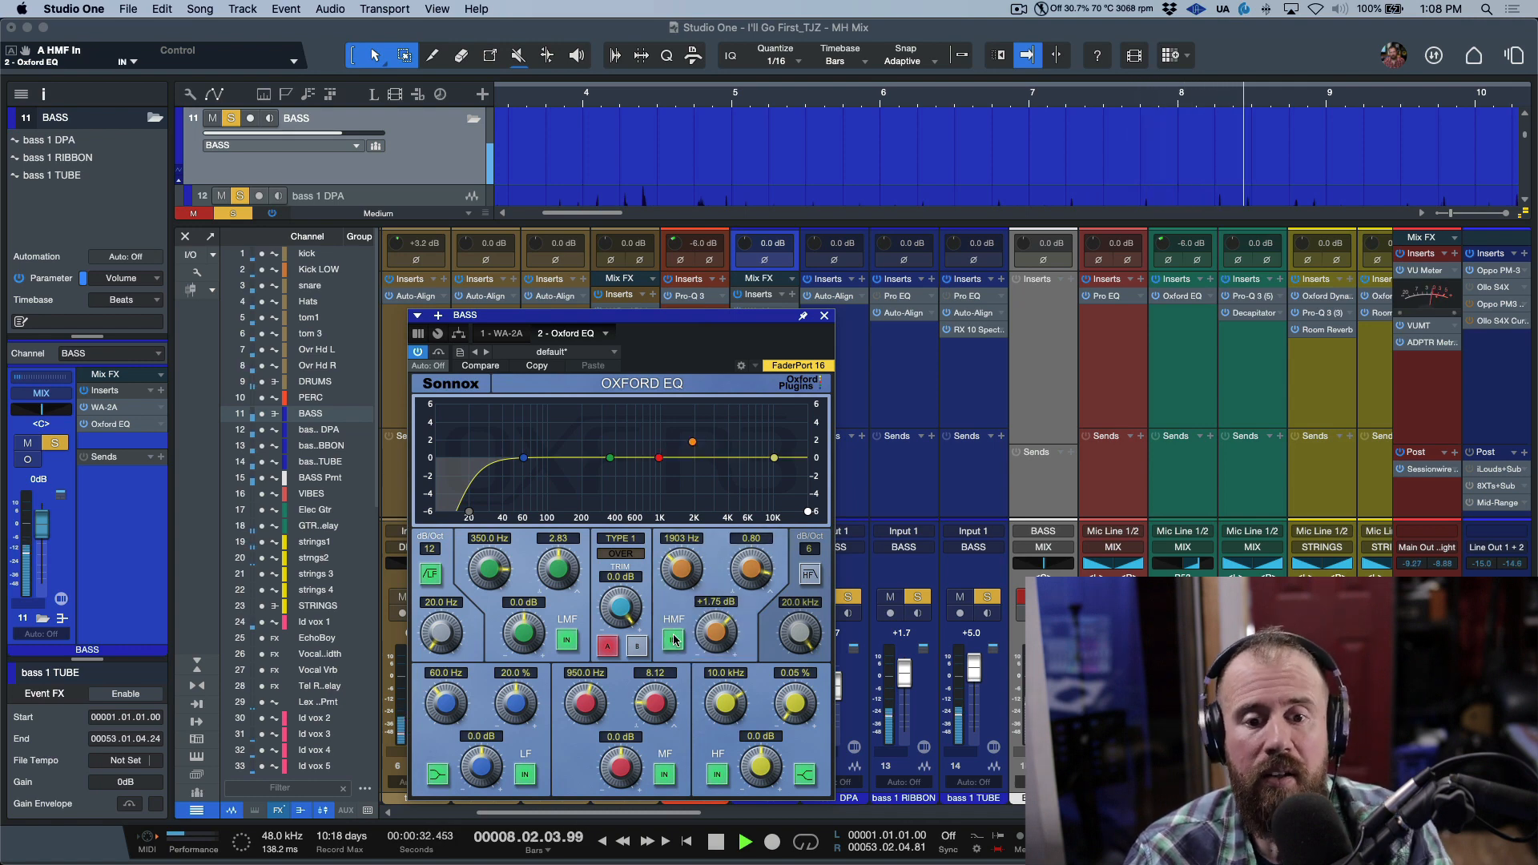
pyautogui.press('space')
pyautogui.click(826, 316)
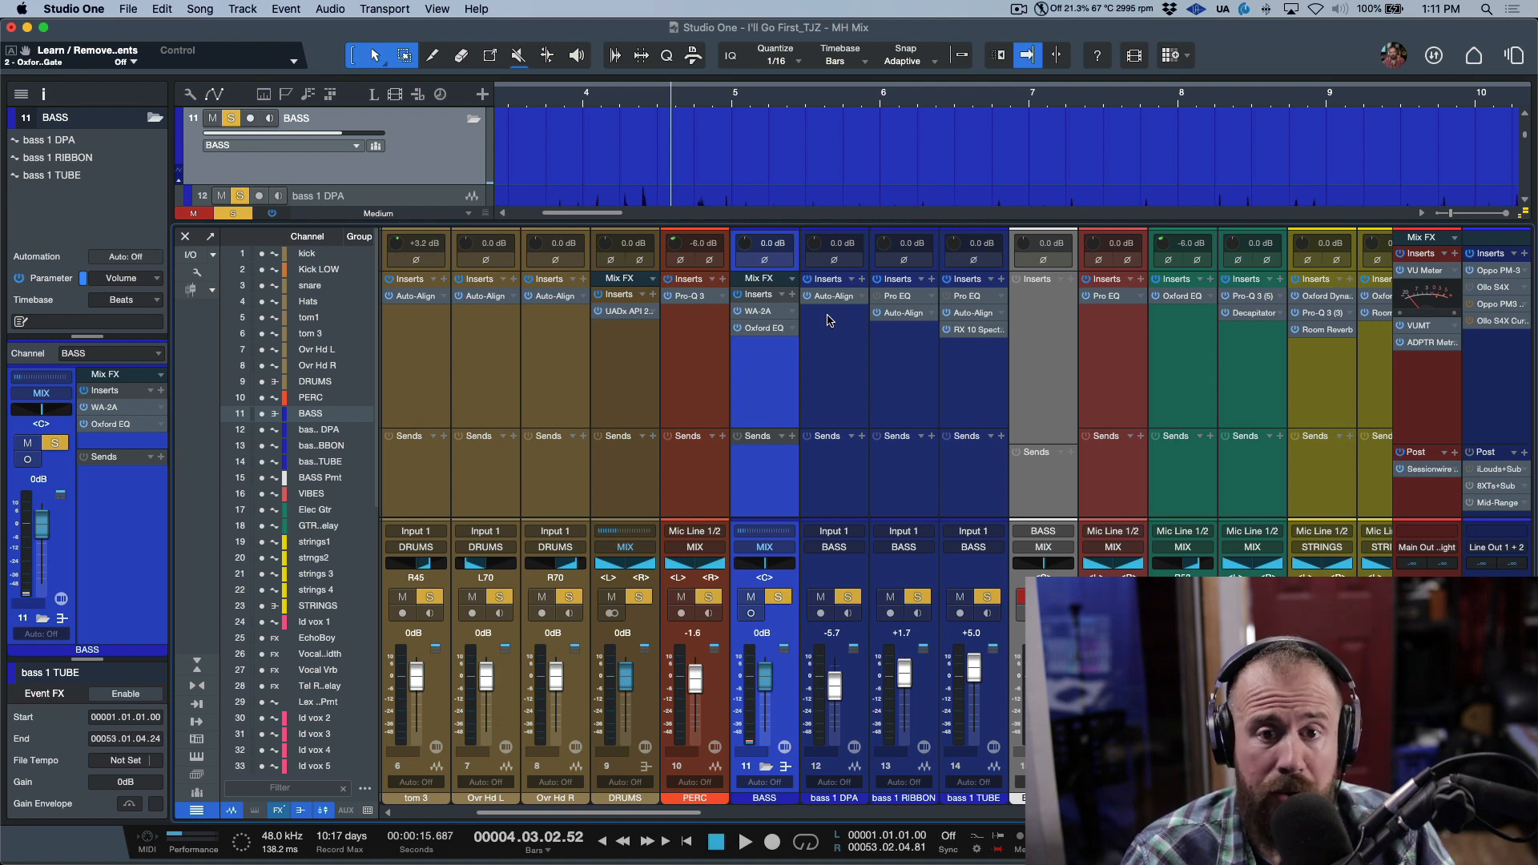
# Invert the polarity of the bass 1 DPA channel and switch it back to normal
pyautogui.click(845, 263)
pyautogui.click(846, 263)
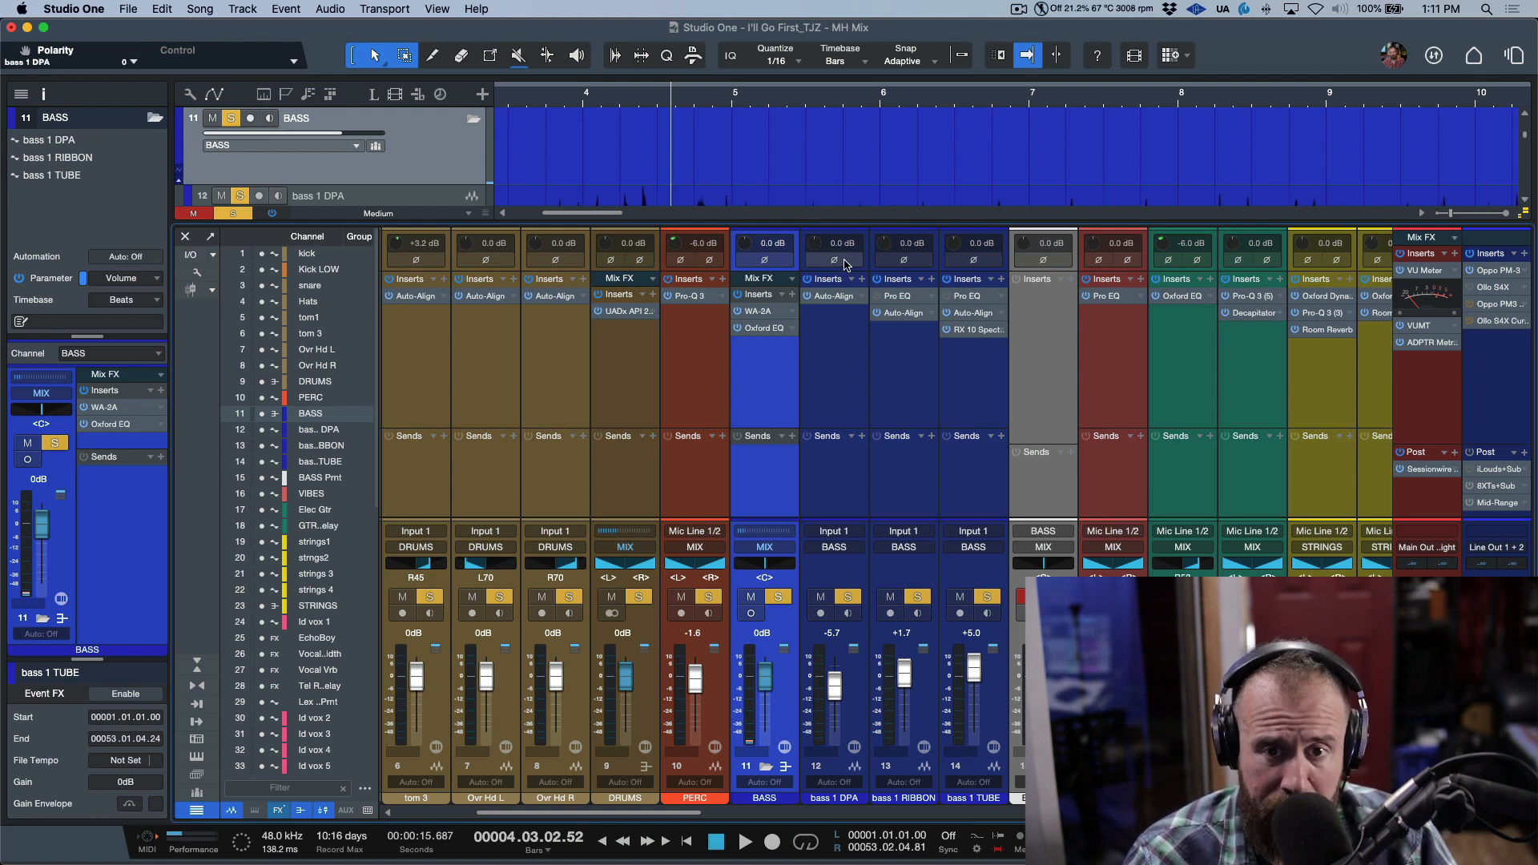